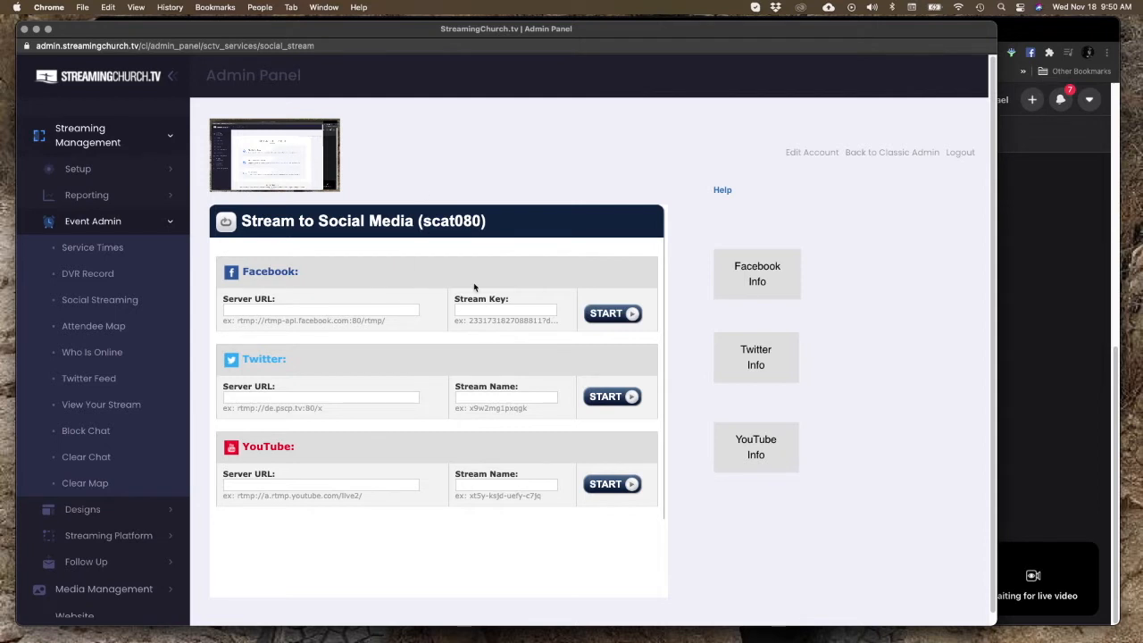
Open Facebook Live Producer from the Facebook info link and share the live video to a managed page, Church App Live.
left_click(746, 273)
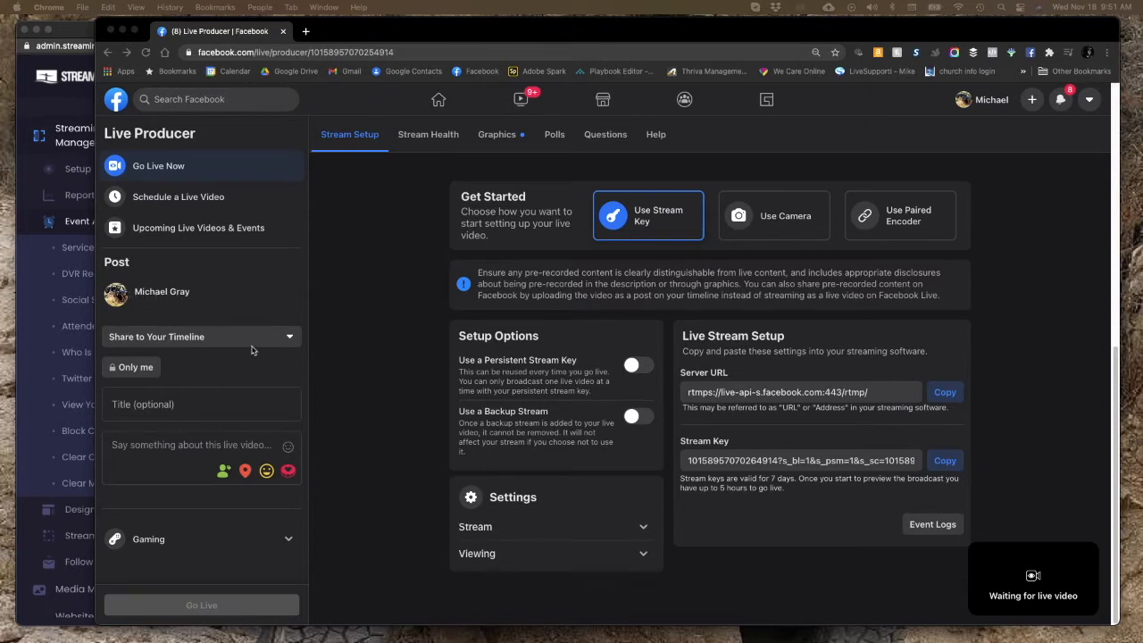
left_click(289, 338)
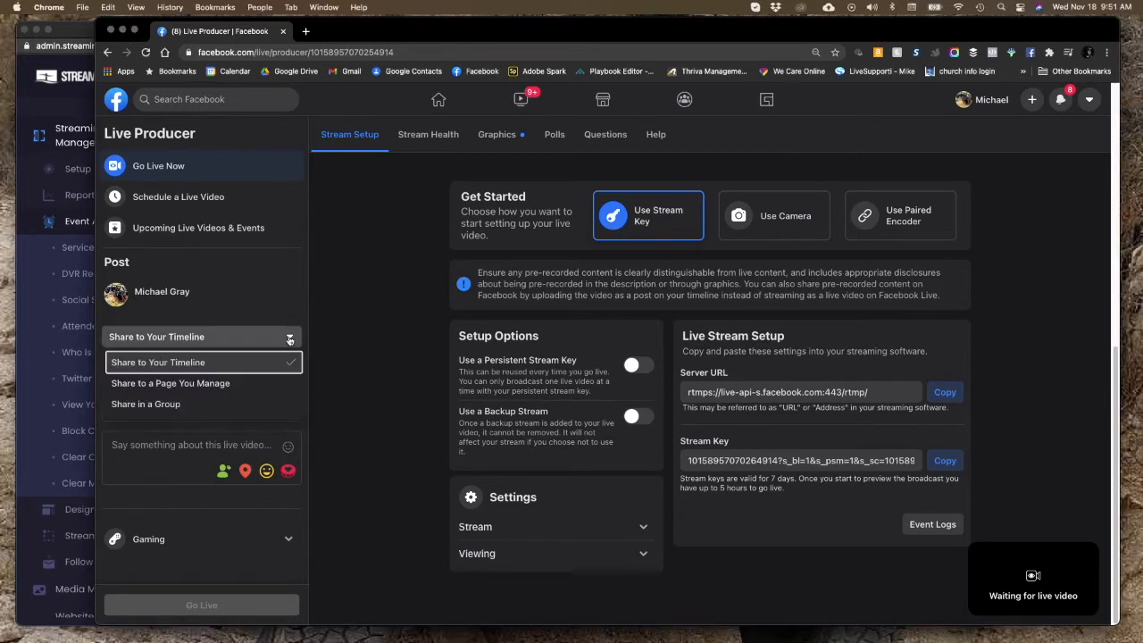
left_click(226, 384)
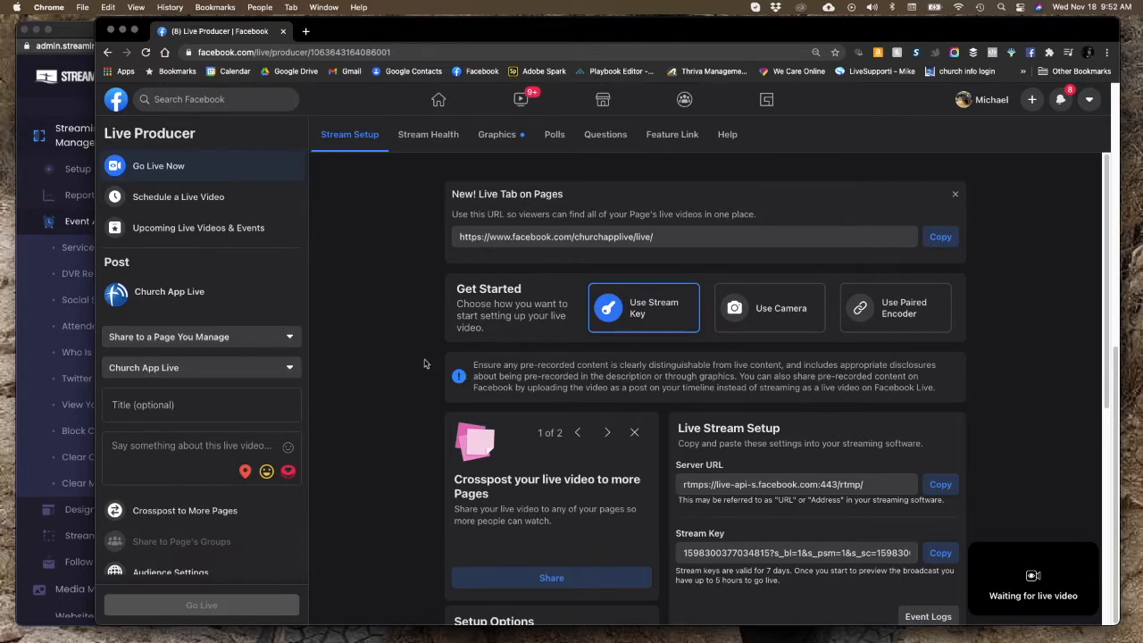
Turn on the persistent stream key in the setup options of the Facebook live video.
scroll(388, 366, "down", 3)
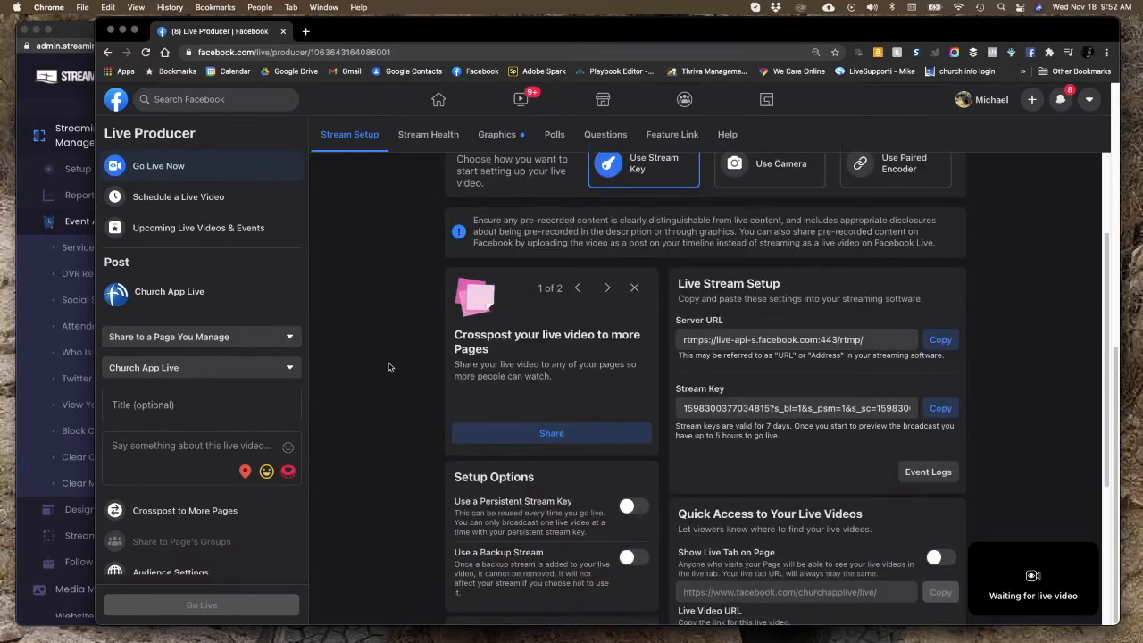
scroll(388, 366, "up", 1)
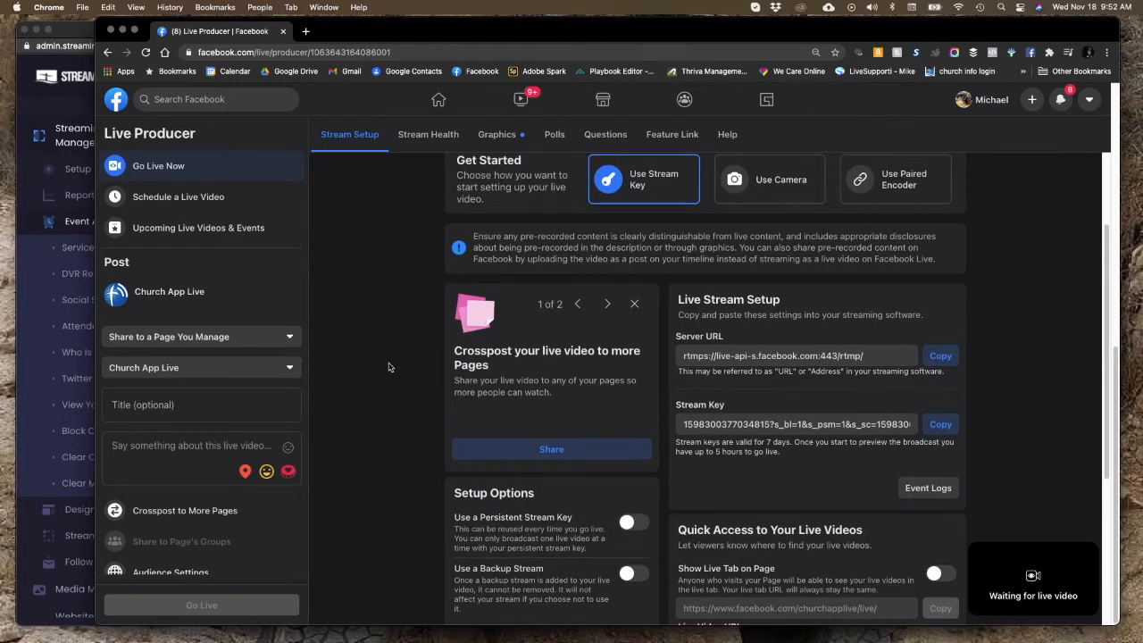
scroll(389, 366, "up", 1)
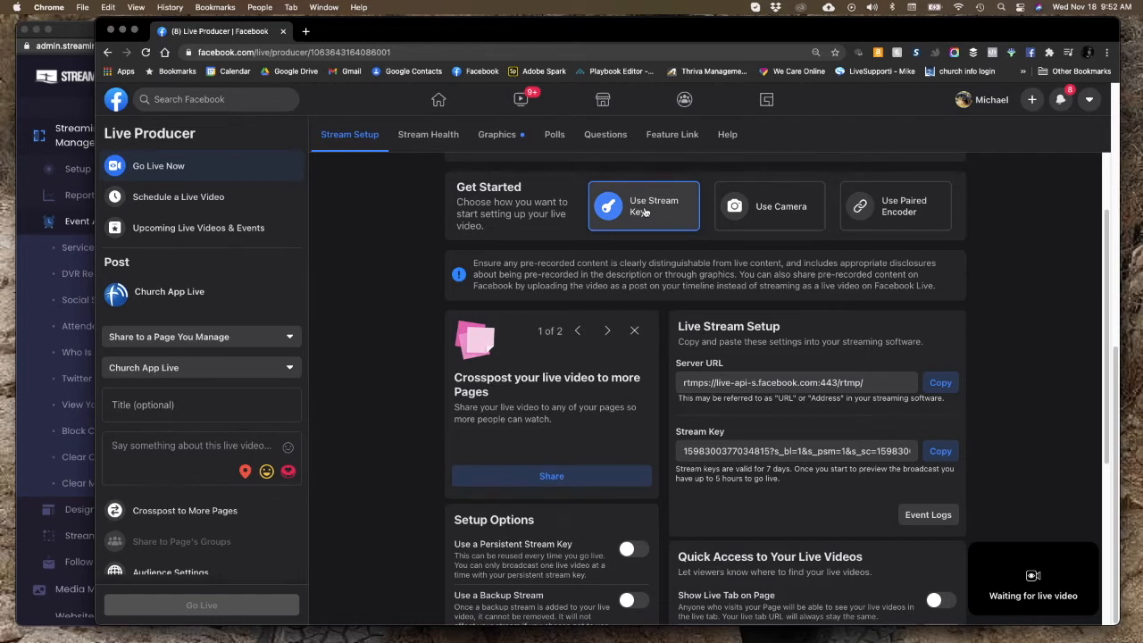
scroll(361, 359, "down", 3)
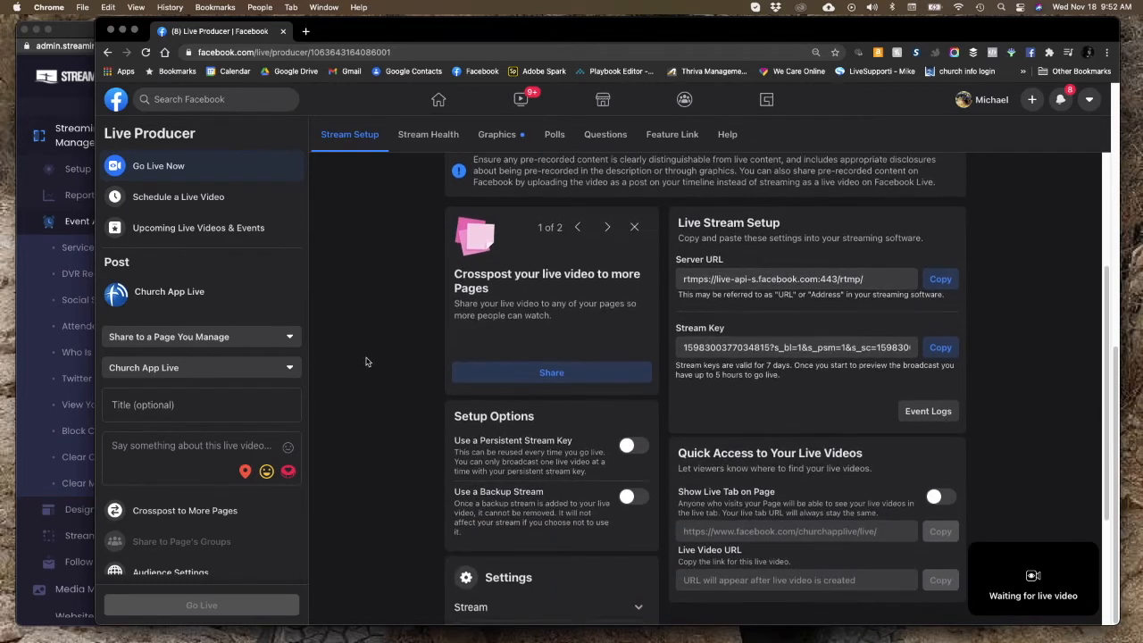
left_click(533, 429)
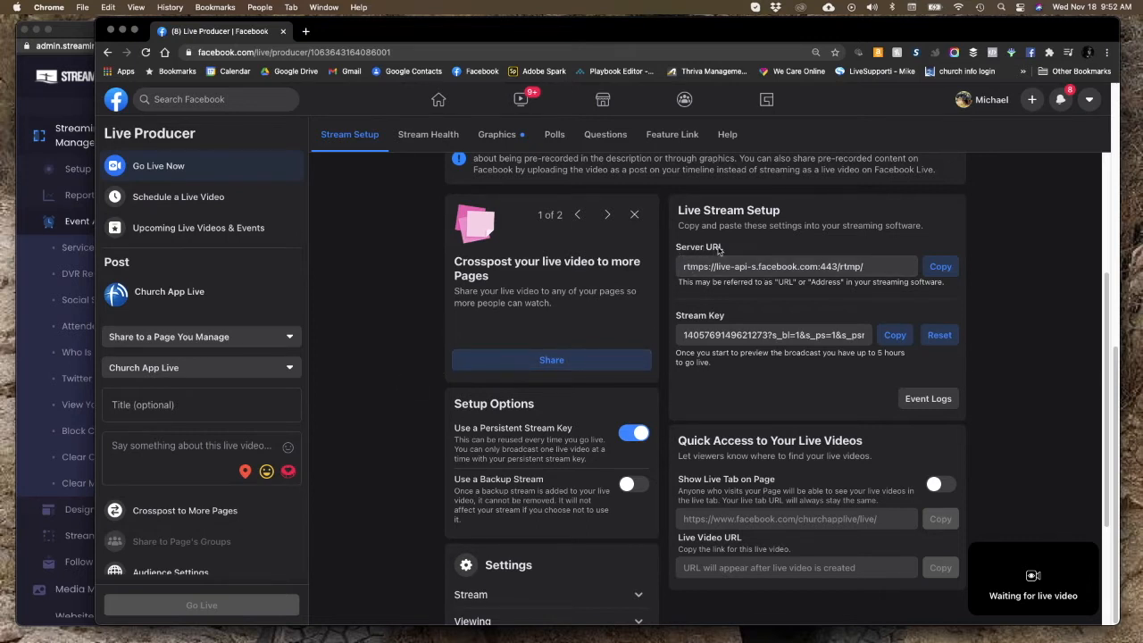
left_click(938, 268)
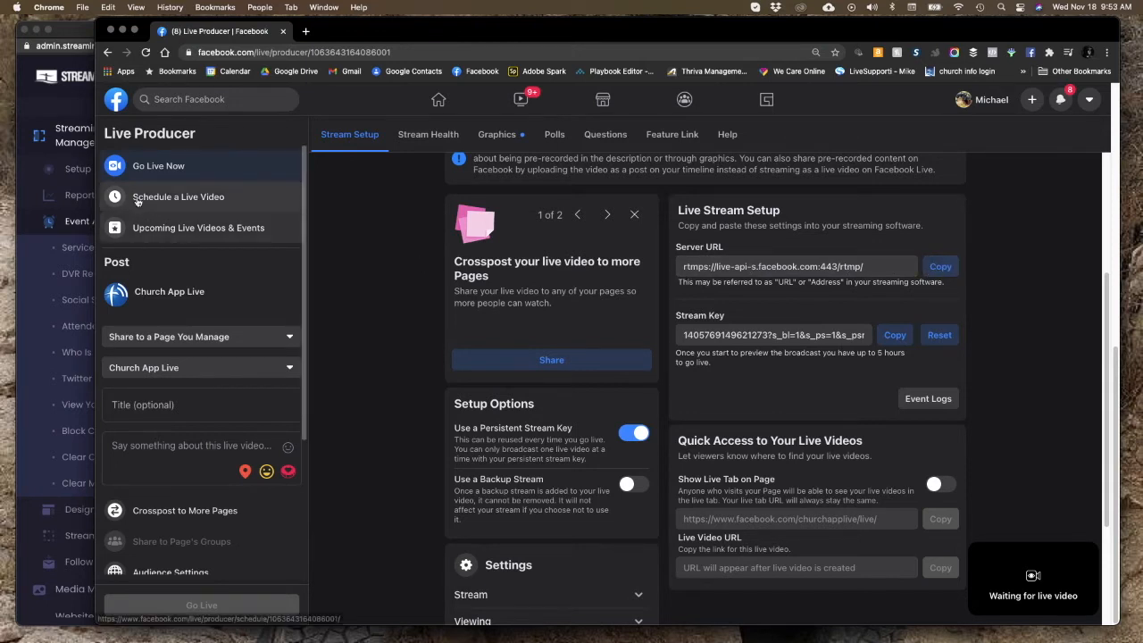
left_click(50, 104)
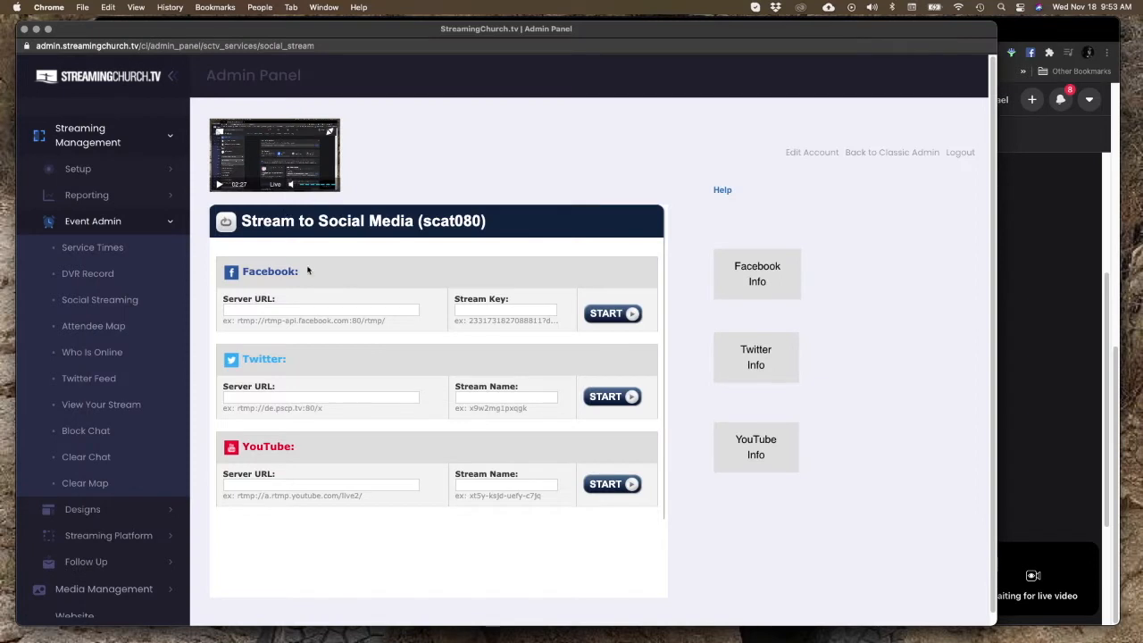
left_click(341, 308)
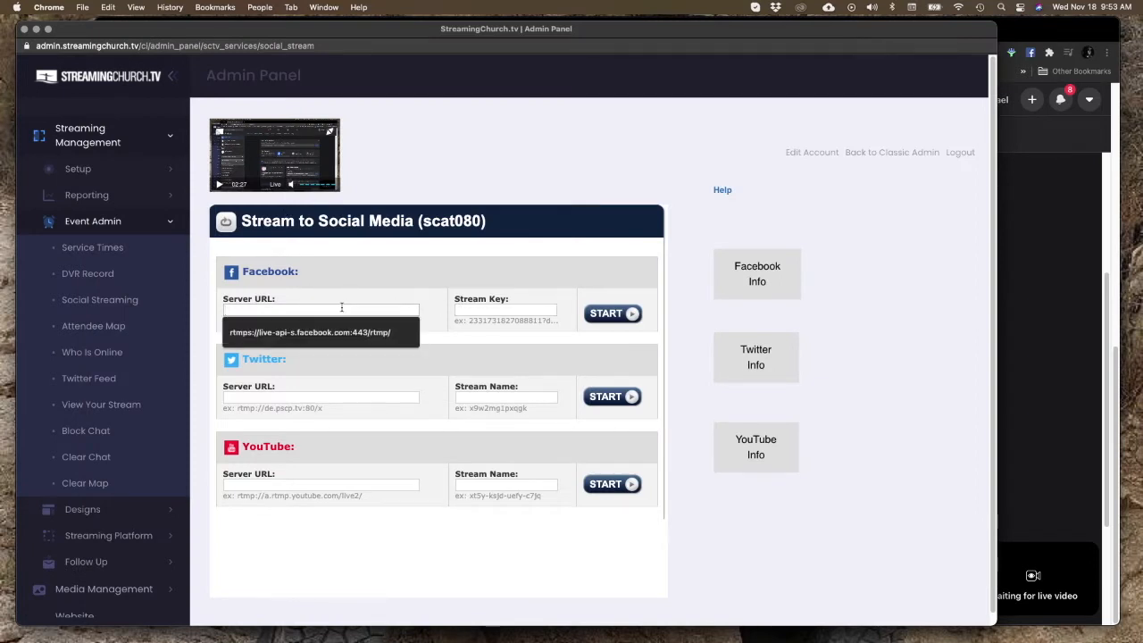
key("Down")
key("Return")
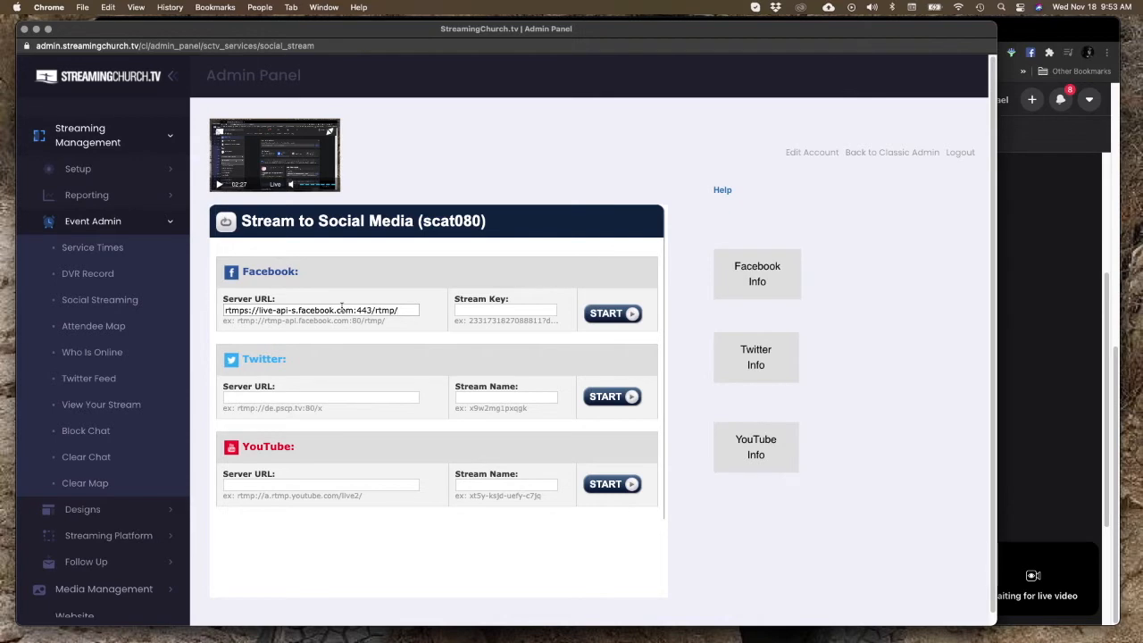
Copy the persistent stream key from Live Producer into the admin panel's Facebook Stream Key field and start the Facebook stream.
left_click(1035, 301)
left_click(891, 336)
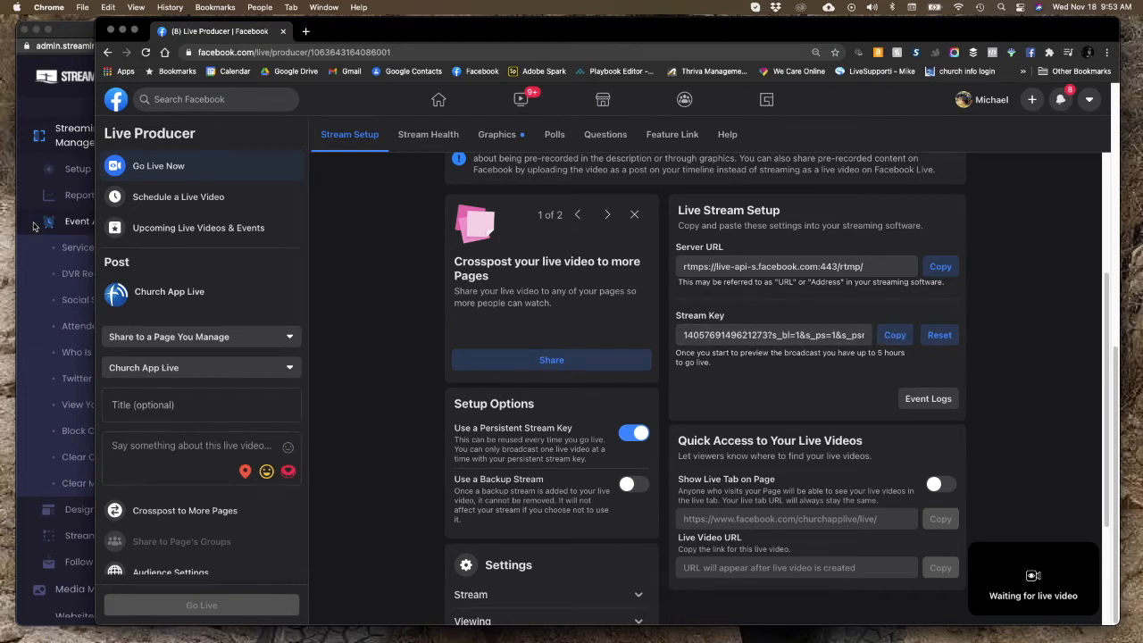
left_click(34, 223)
left_click(473, 307)
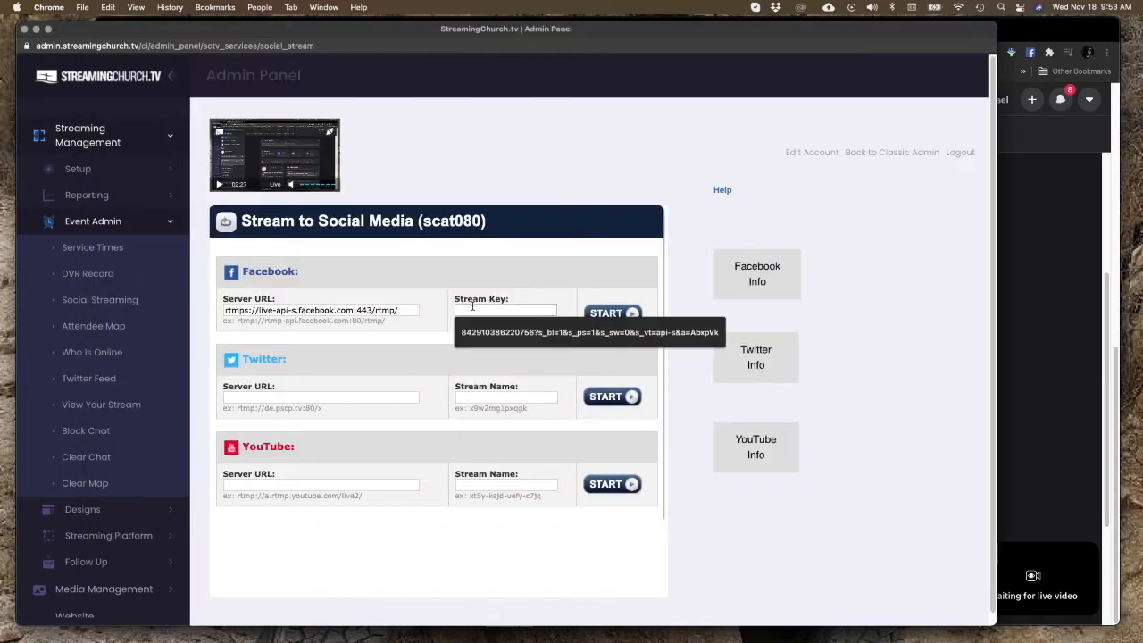
key("super+v")
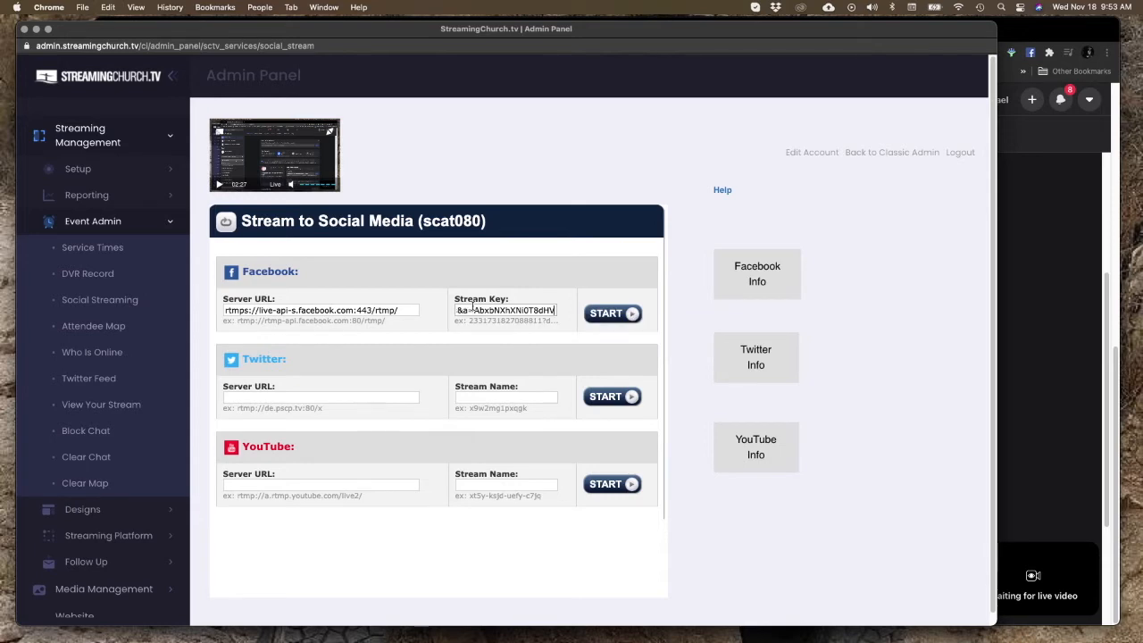
left_click(607, 316)
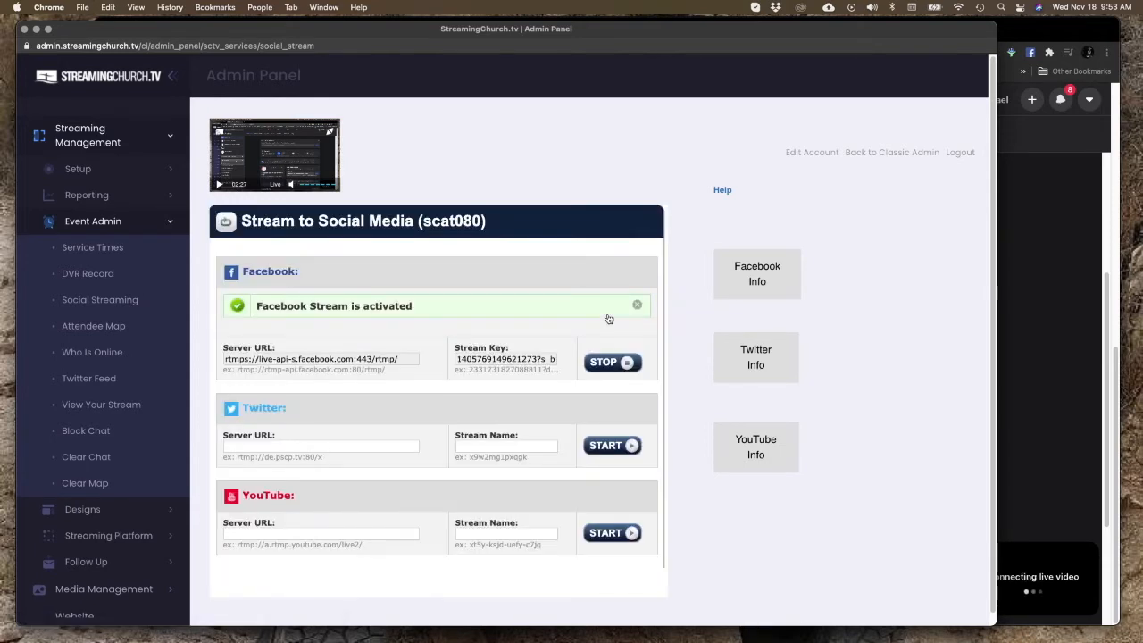
Return to Facebook Live Producer and check the live video preview for the incoming stream.
left_click(1039, 311)
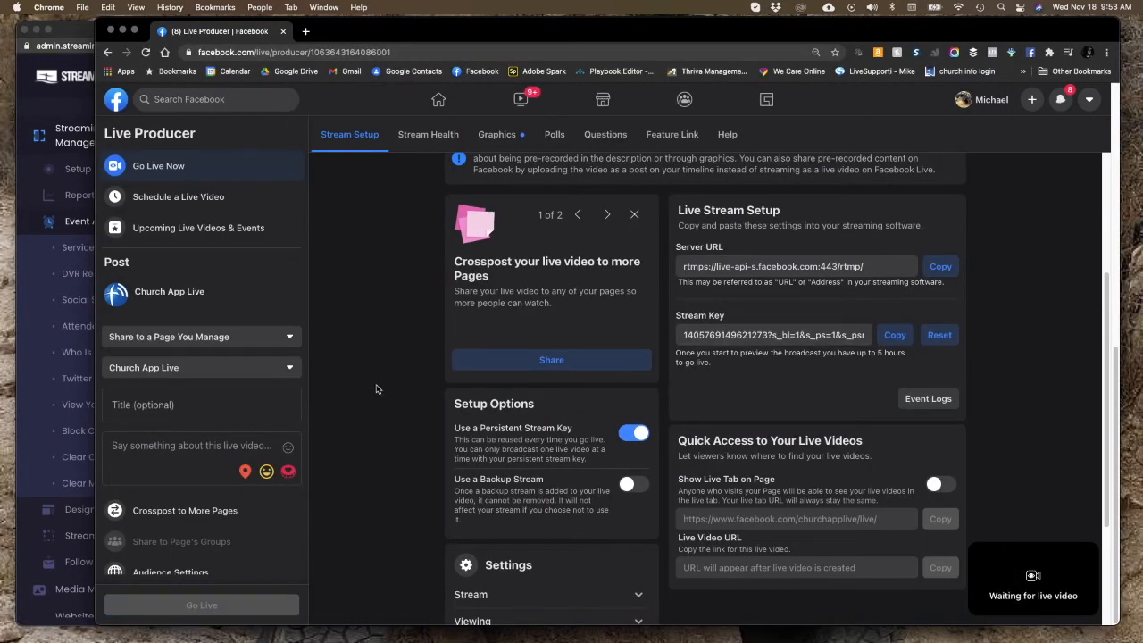
scroll(376, 388, "down", 1)
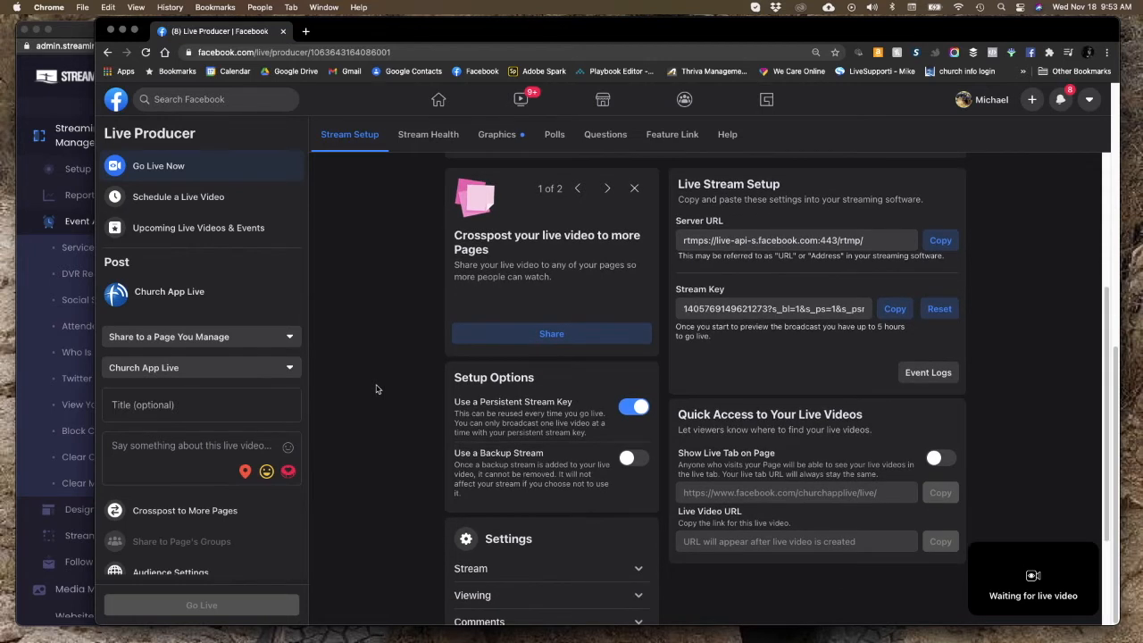
scroll(379, 384, "down", 1)
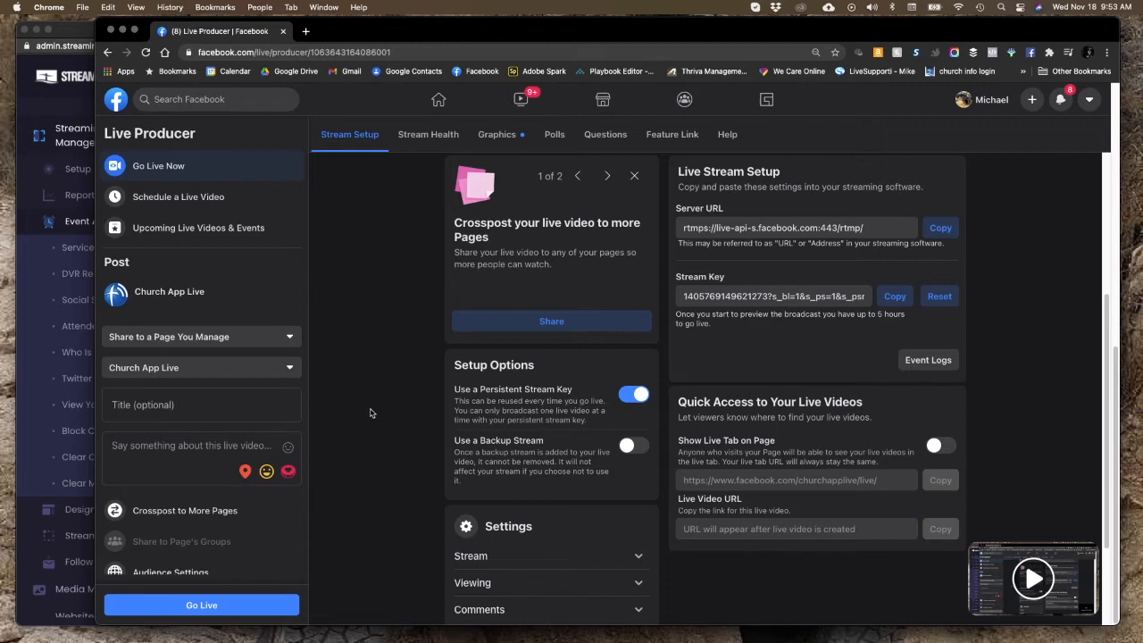
From the StreamingChurch.tv admin panel, open the Twitter info link, log in to Periscope Producer, and enlarge its window.
left_click(53, 91)
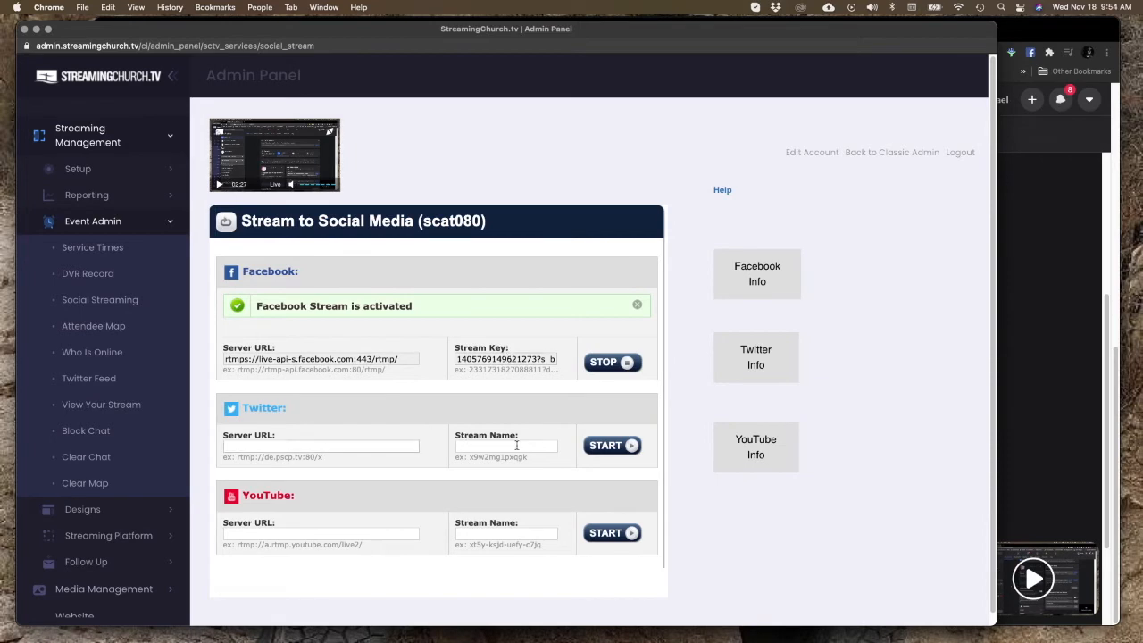
left_click(607, 445)
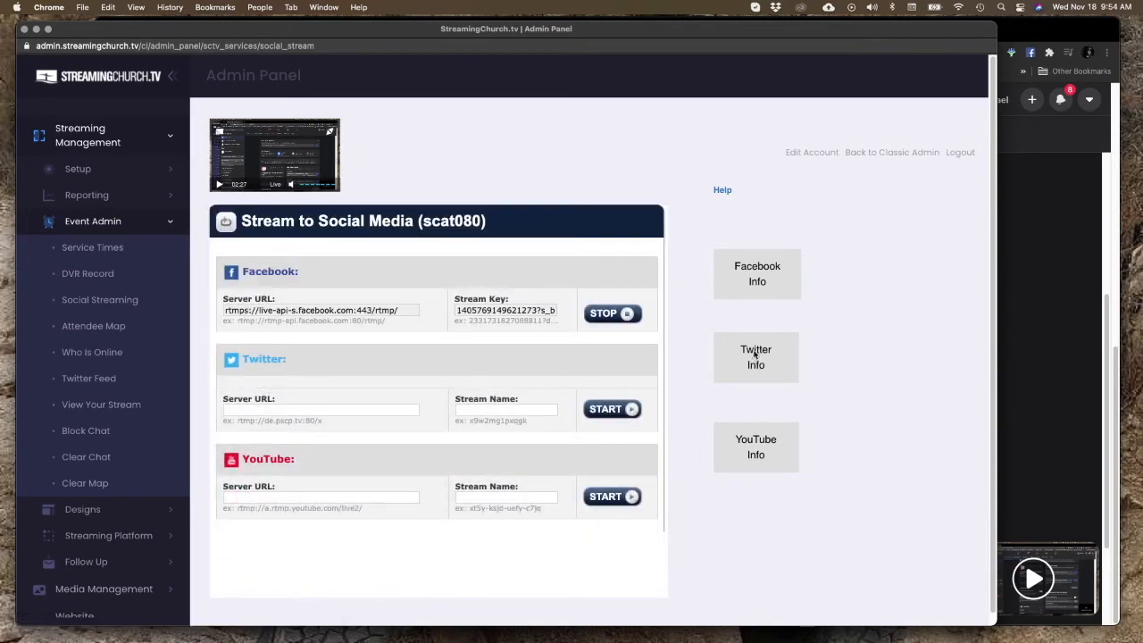
left_click(755, 355)
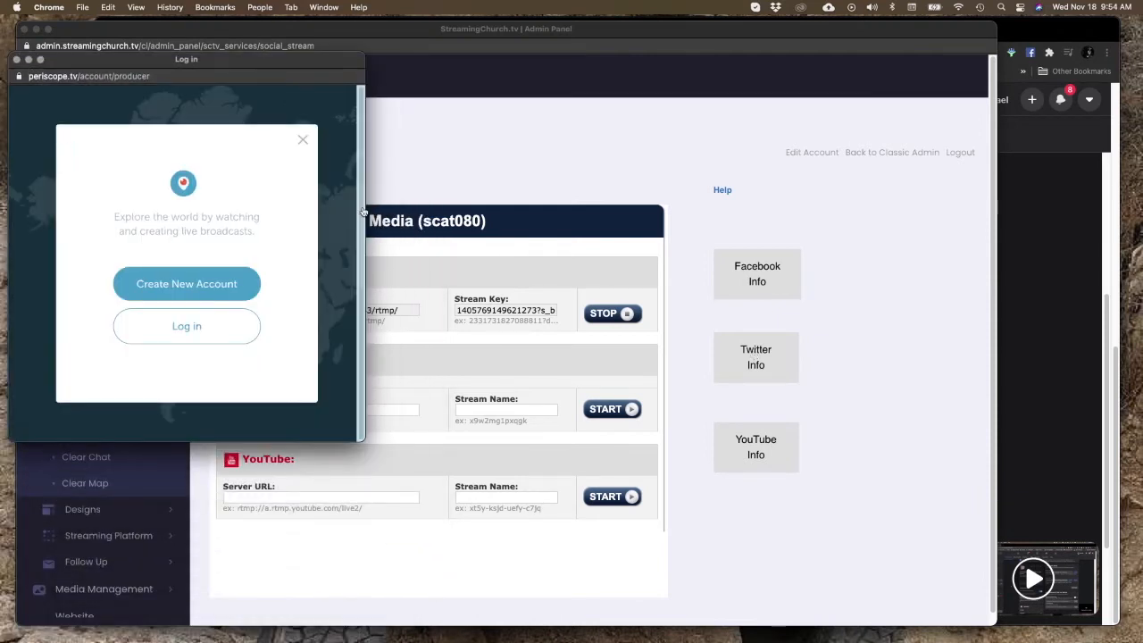
left_click_drag(365, 207, 686, 229)
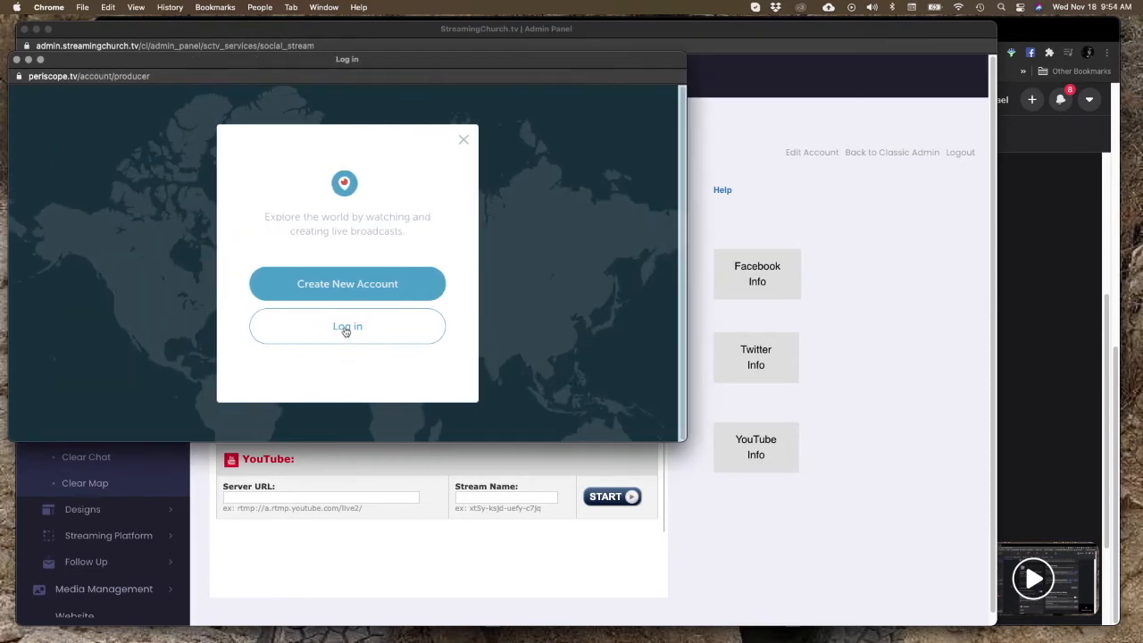
left_click(345, 327)
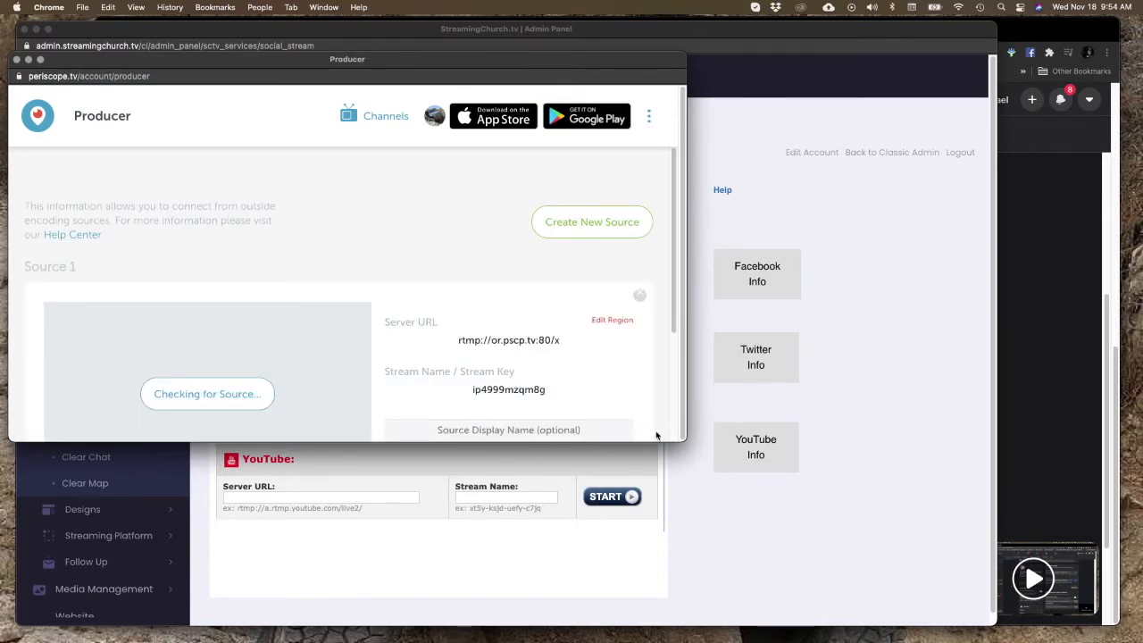
left_click_drag(664, 449, 684, 529)
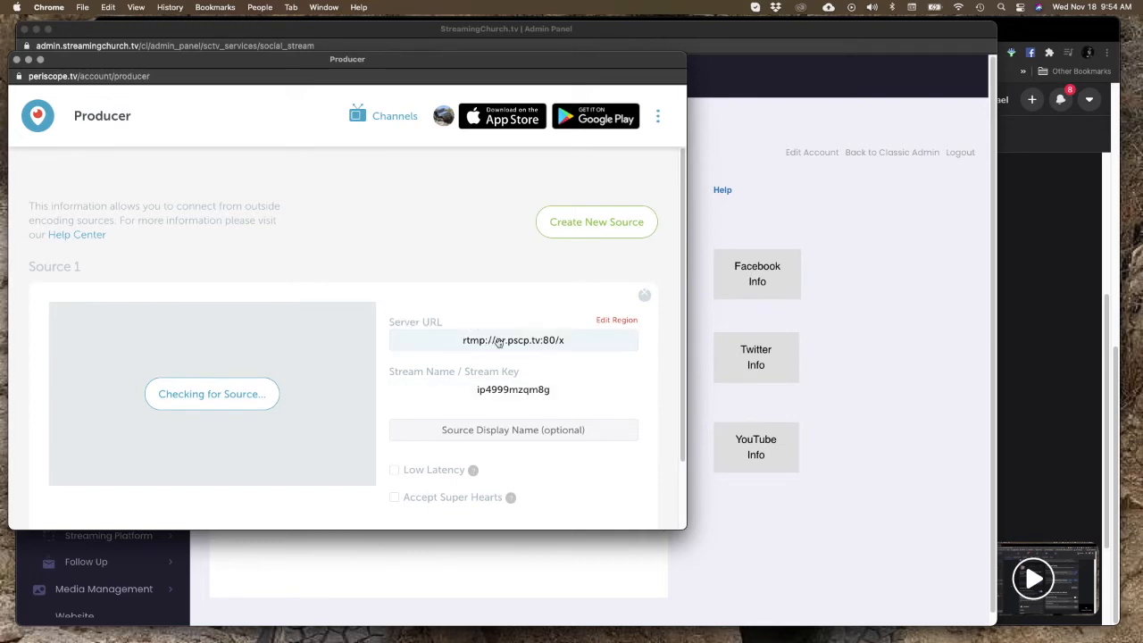
Copy the Periscope source's server URL, rtmp://or.pscp.tv:80/x, into the admin panel's Twitter Server URL field.
left_click(574, 340)
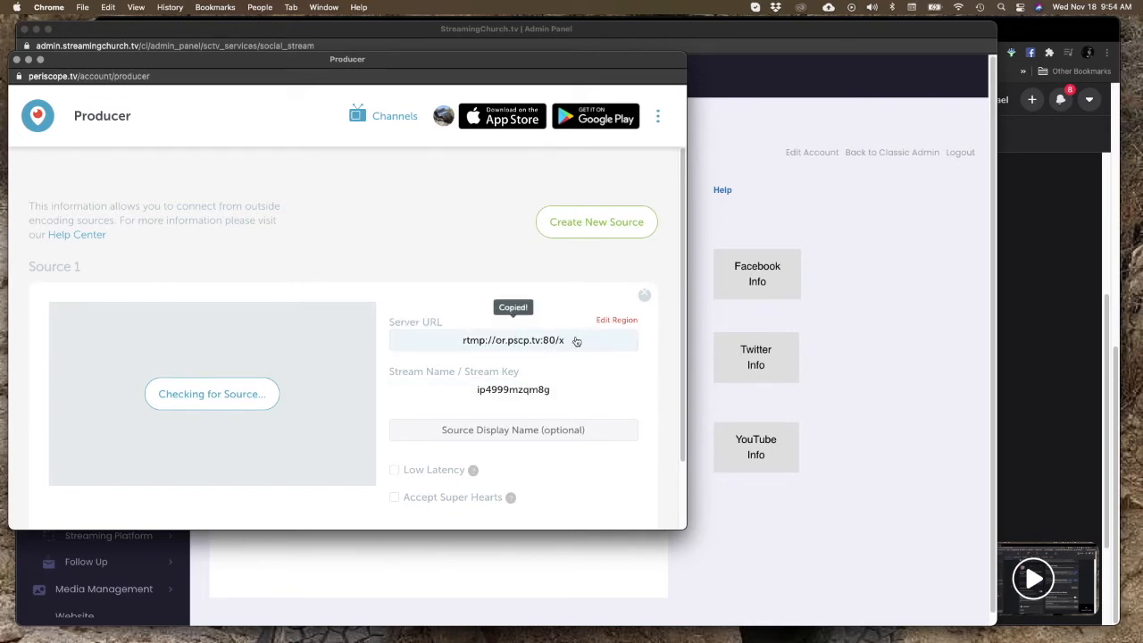
left_click(740, 314)
left_click(312, 406)
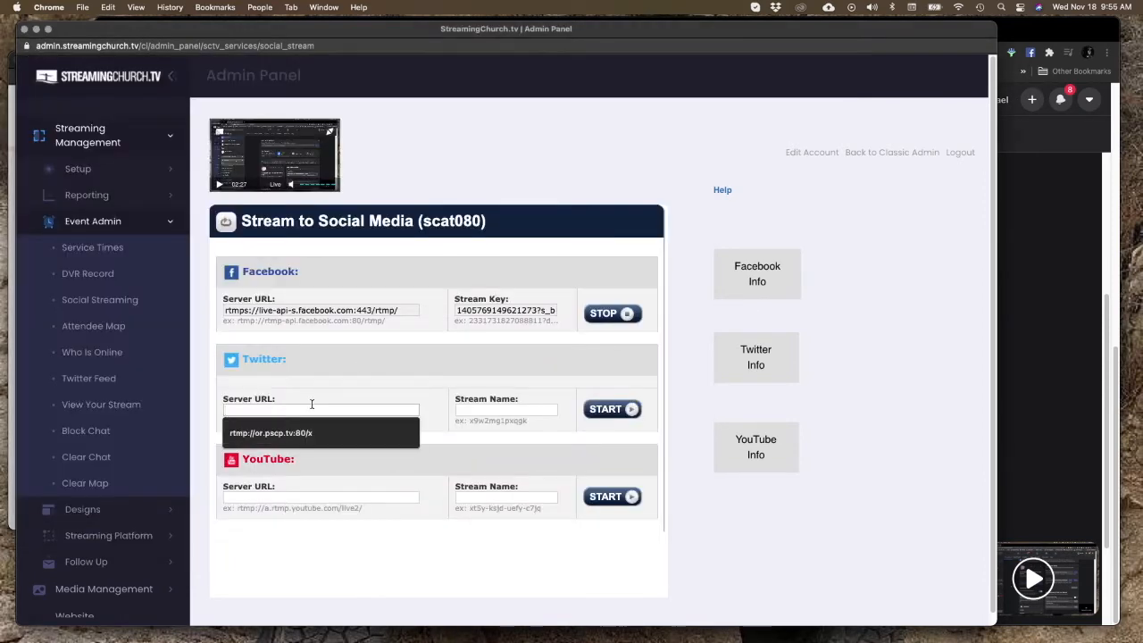
key("super+v")
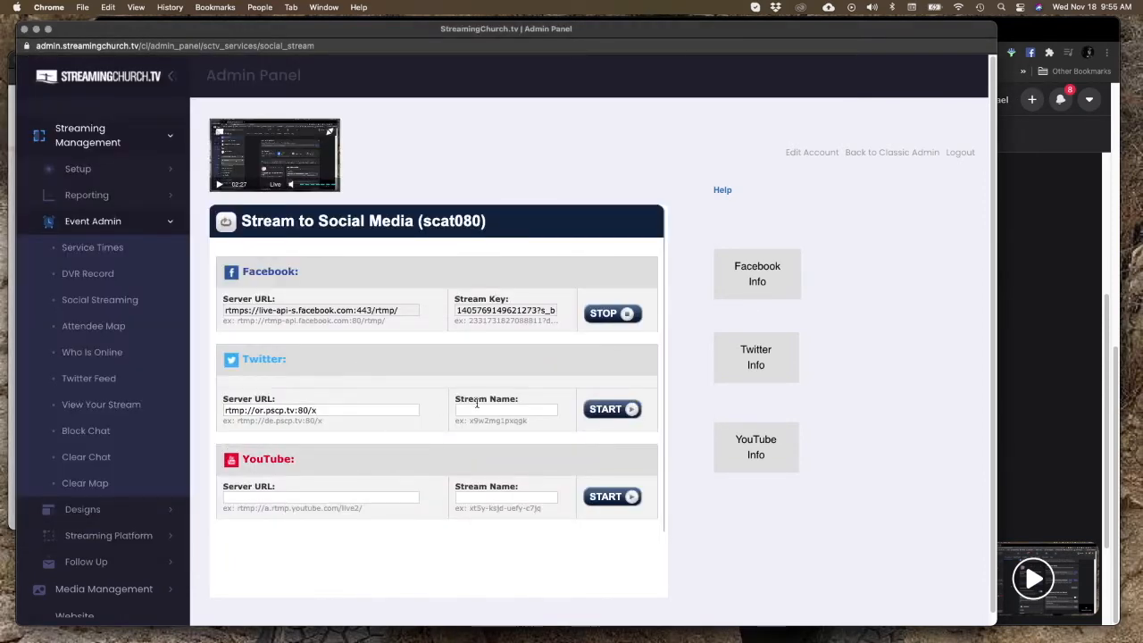
Copy the Periscope stream key into the admin panel's Twitter Stream Name field and start the Twitter stream.
left_click(530, 409)
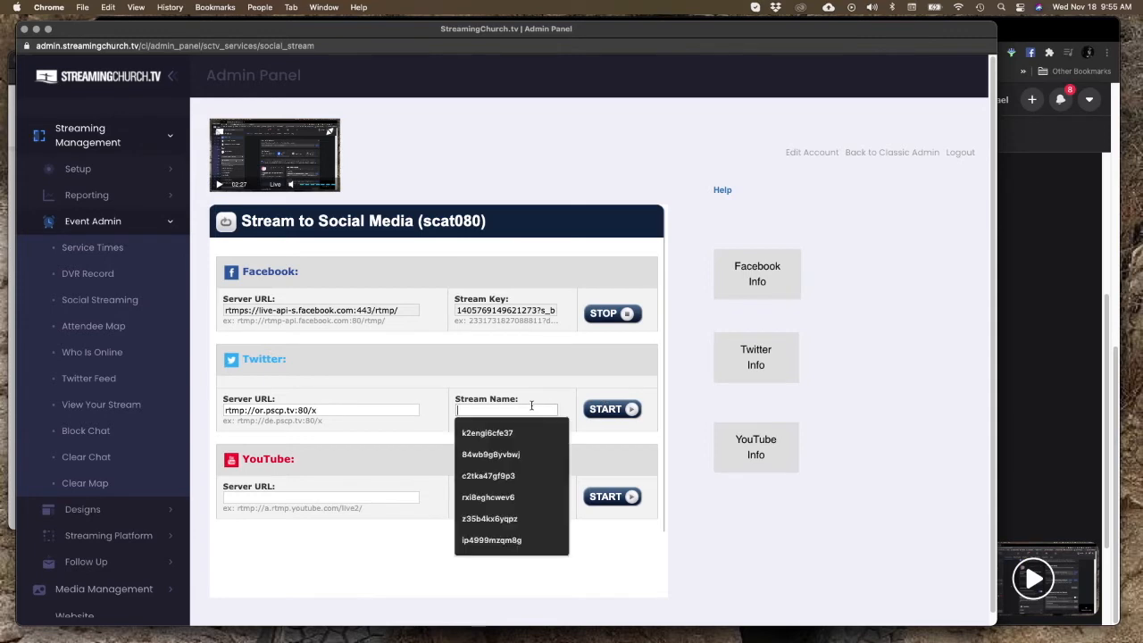
left_click(9, 138)
left_click(533, 393)
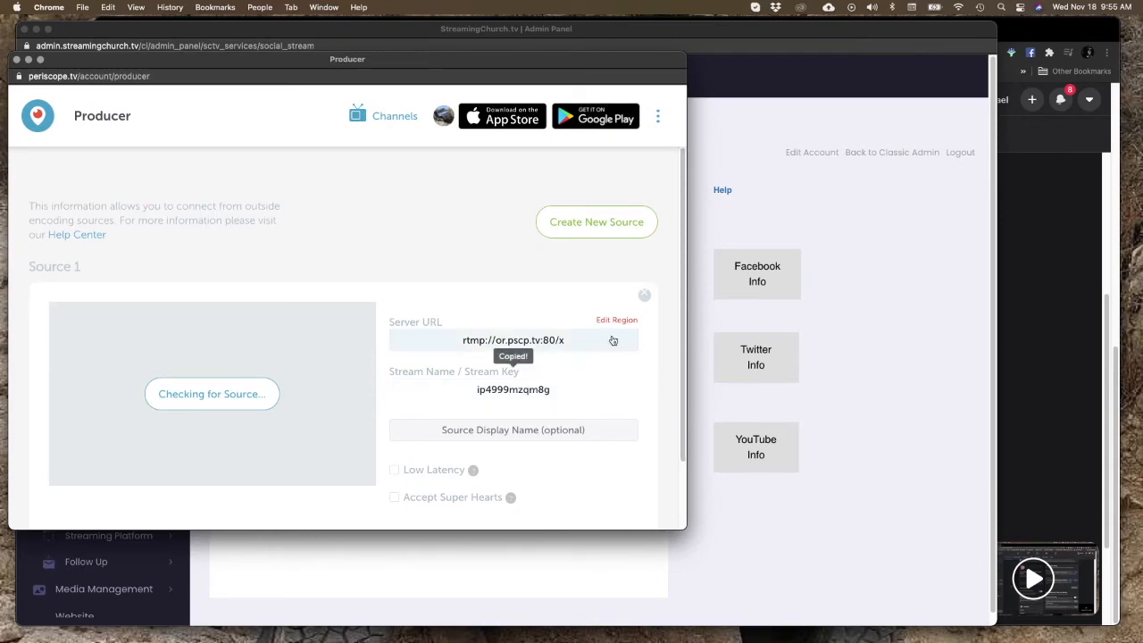
left_click(884, 325)
left_click(476, 411)
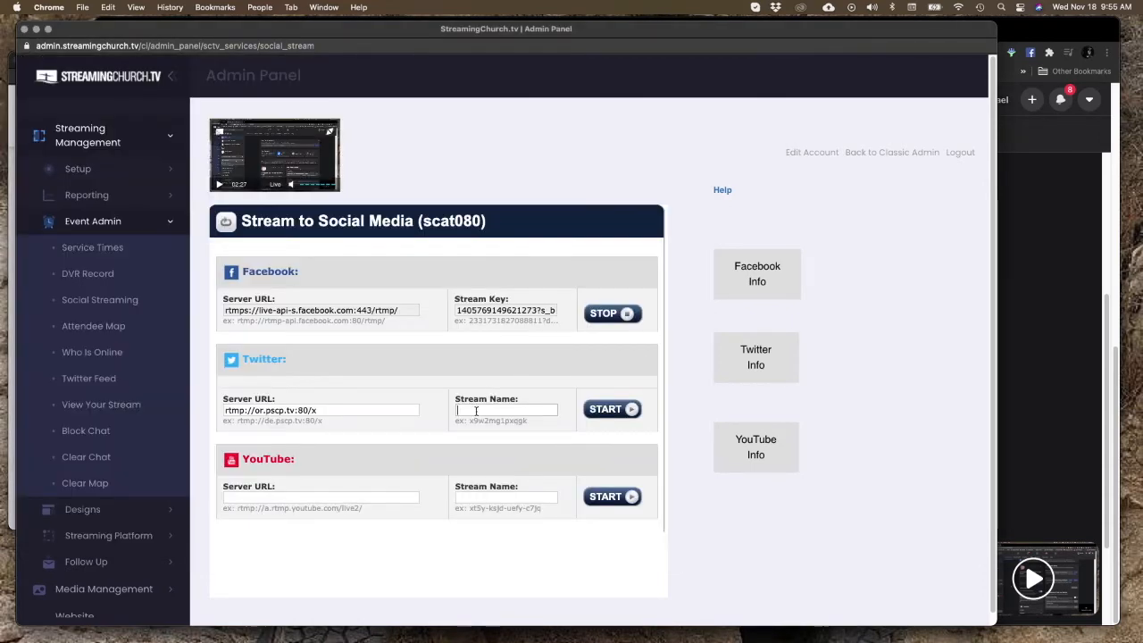
key("super+v")
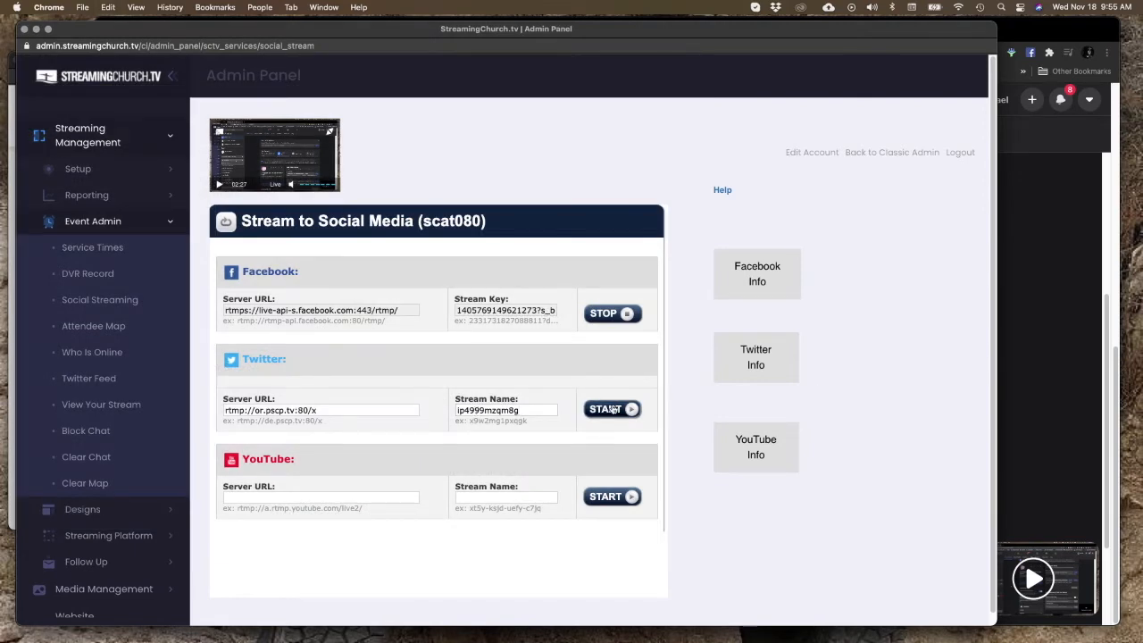
left_click(613, 409)
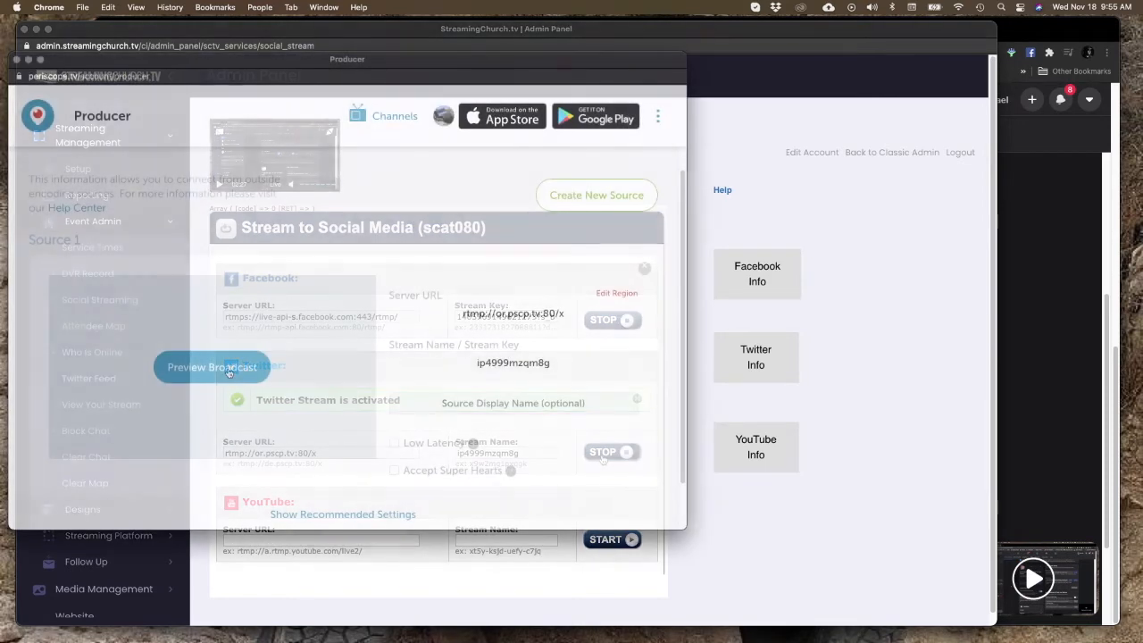
Preview the broadcast of Source 1 in Periscope Producer and bring its go-live option into view.
left_click(227, 370)
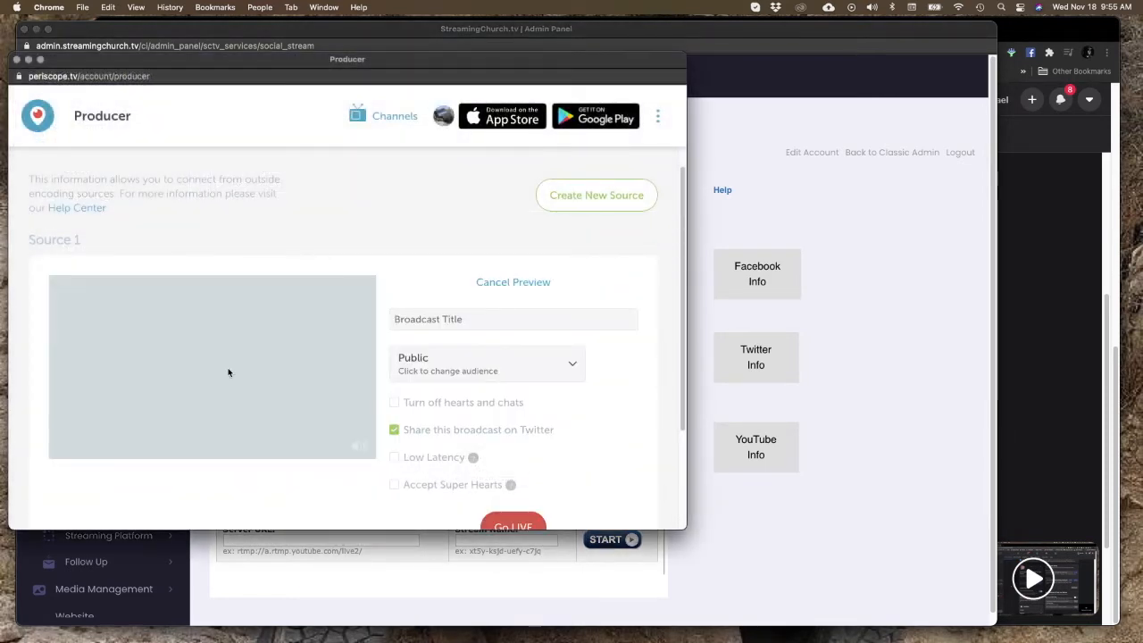
scroll(615, 393, "down", 1)
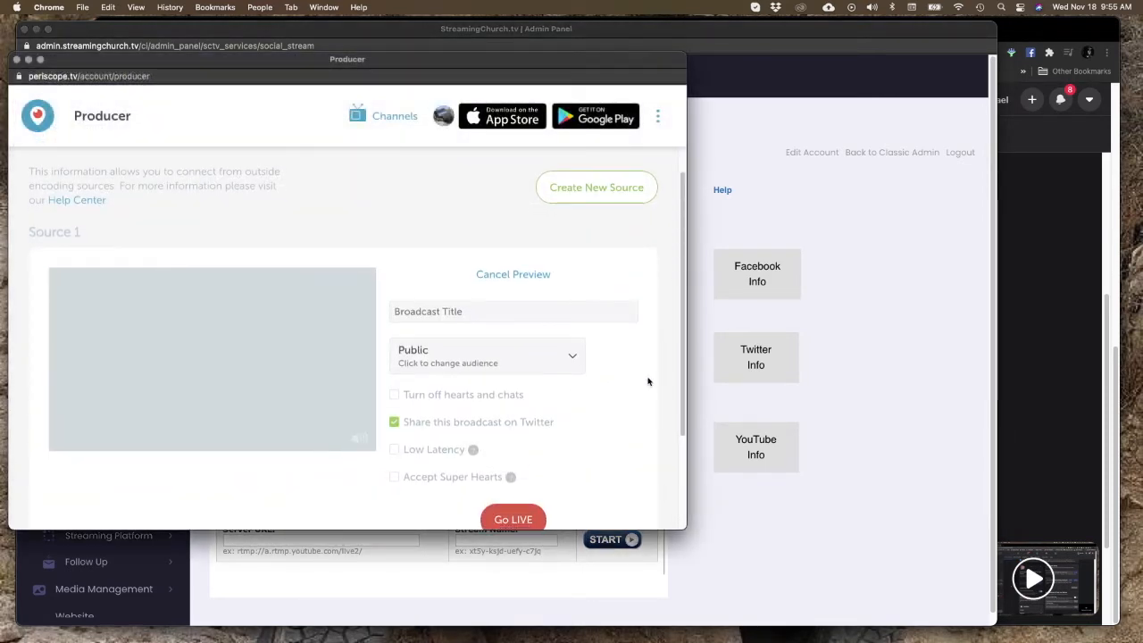
scroll(649, 381, "down", 5)
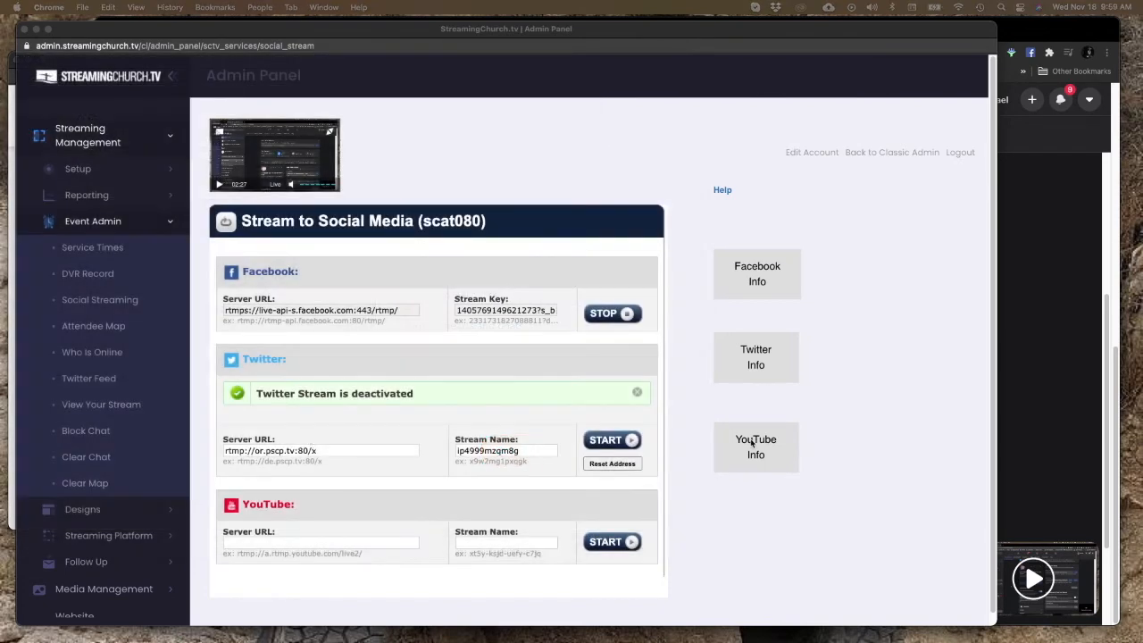
From the admin panel, open the YouTube info link, enlarge its window, and choose to go live right now with streaming software.
left_click(755, 444)
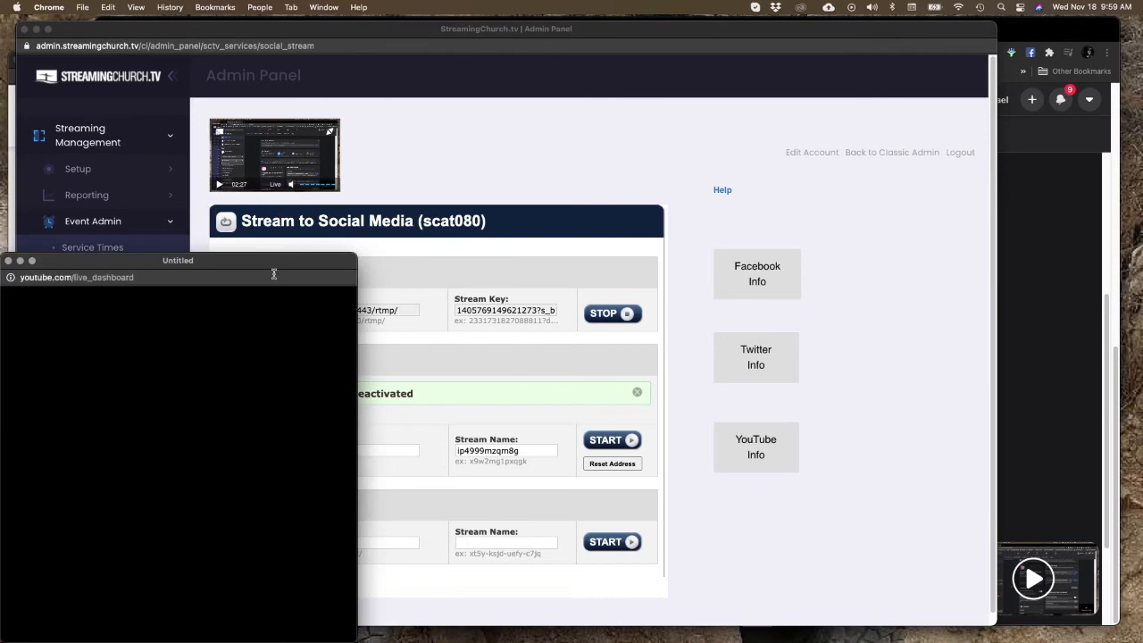
left_click_drag(265, 259, 1023, 160)
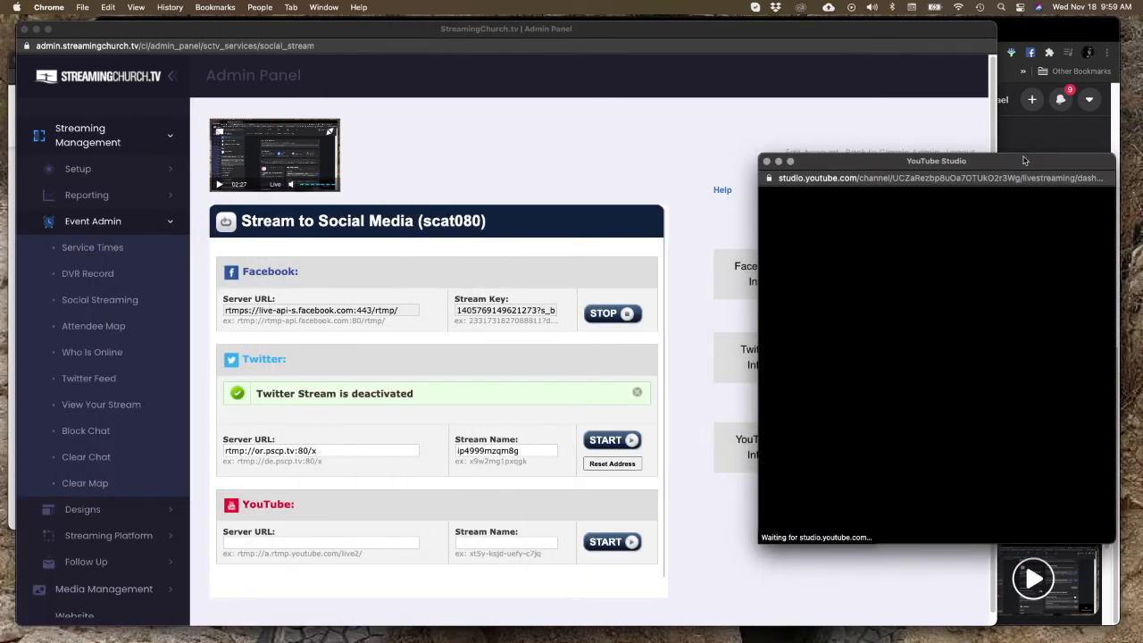
left_click_drag(759, 250, 319, 248)
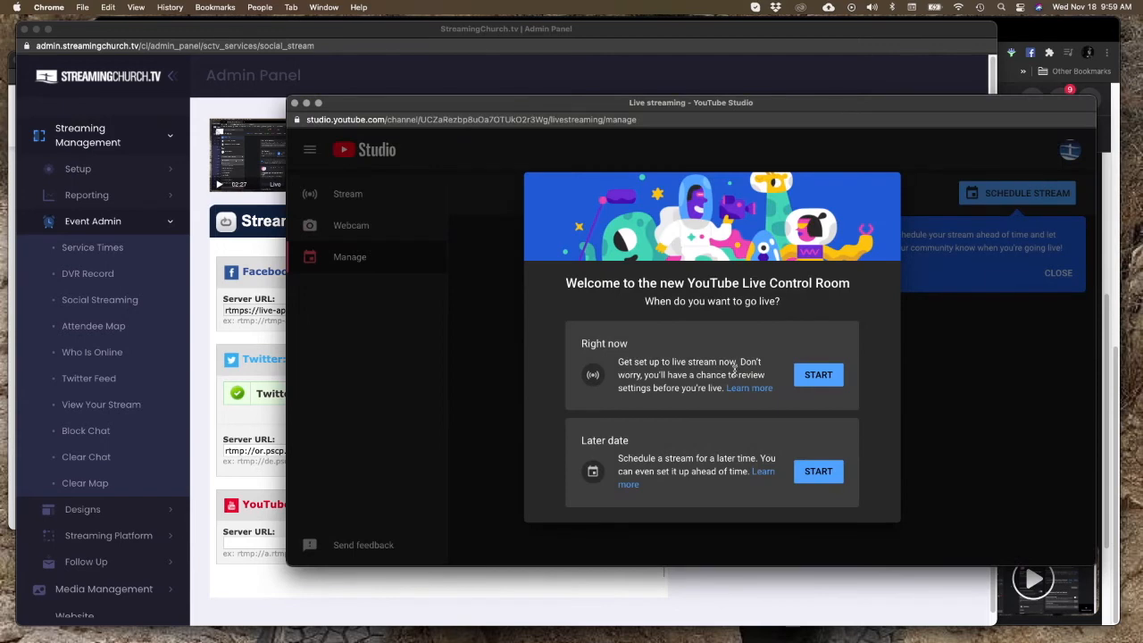
left_click(818, 374)
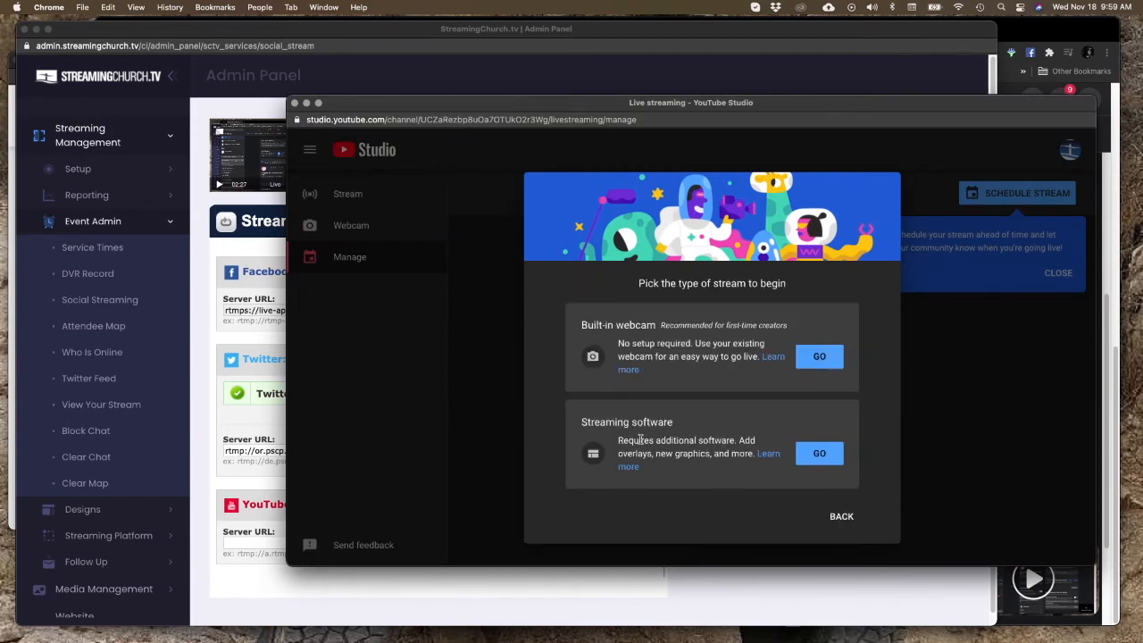
left_click(819, 453)
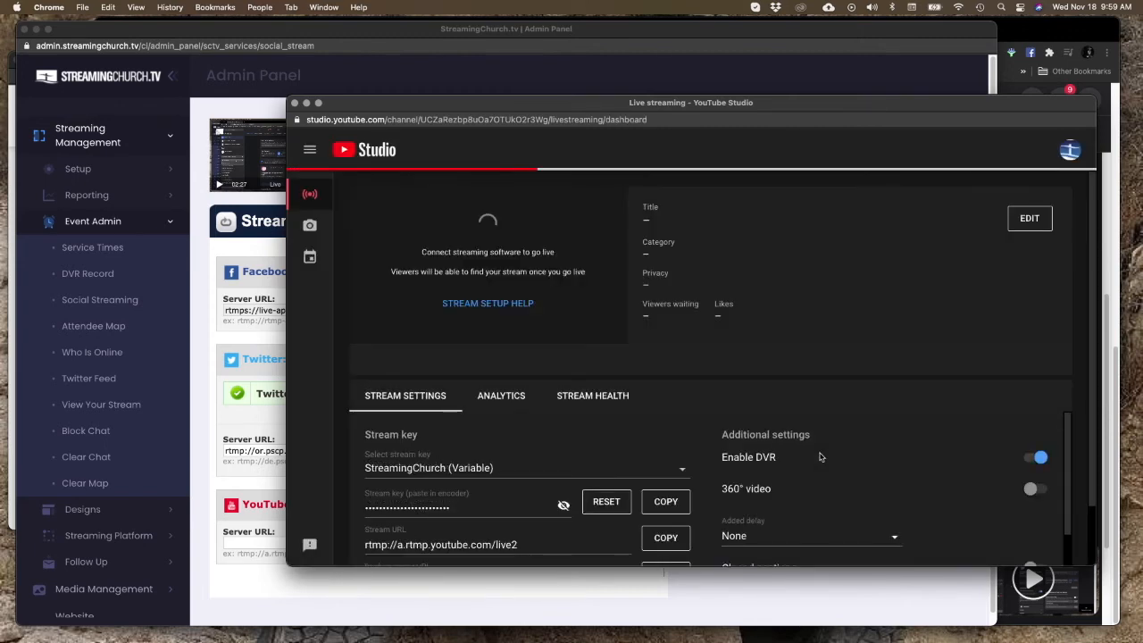
Copy YouTube Studio's stream URL, rtmp://a.rtmp.youtube.com/live2, into the admin panel's YouTube Server URL field.
left_click(576, 401)
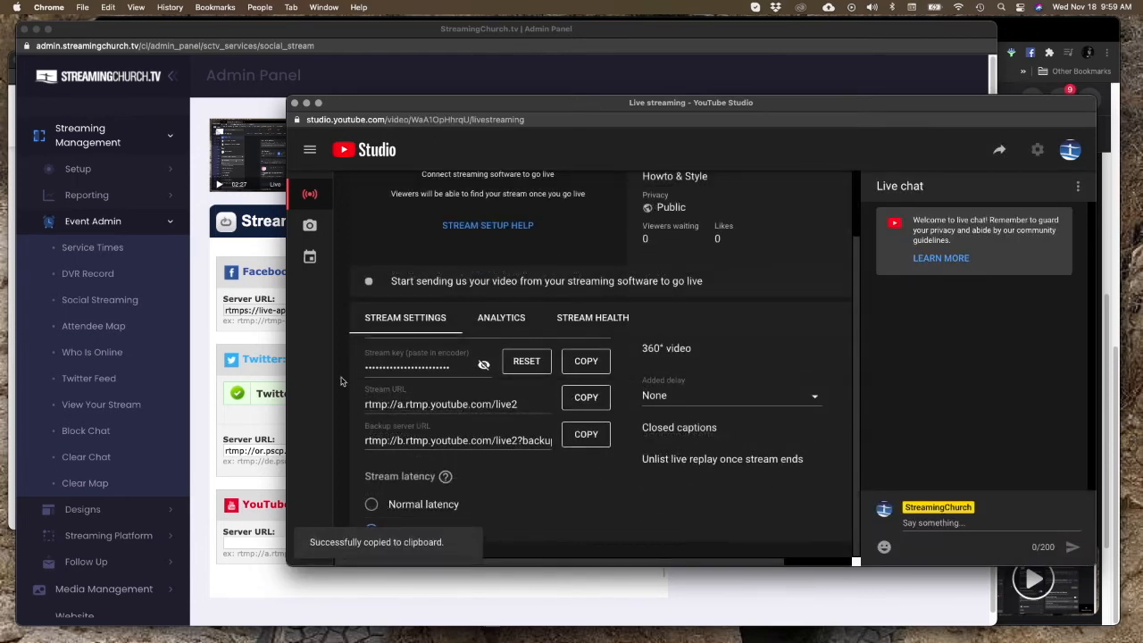
left_click(205, 419)
left_click(302, 540)
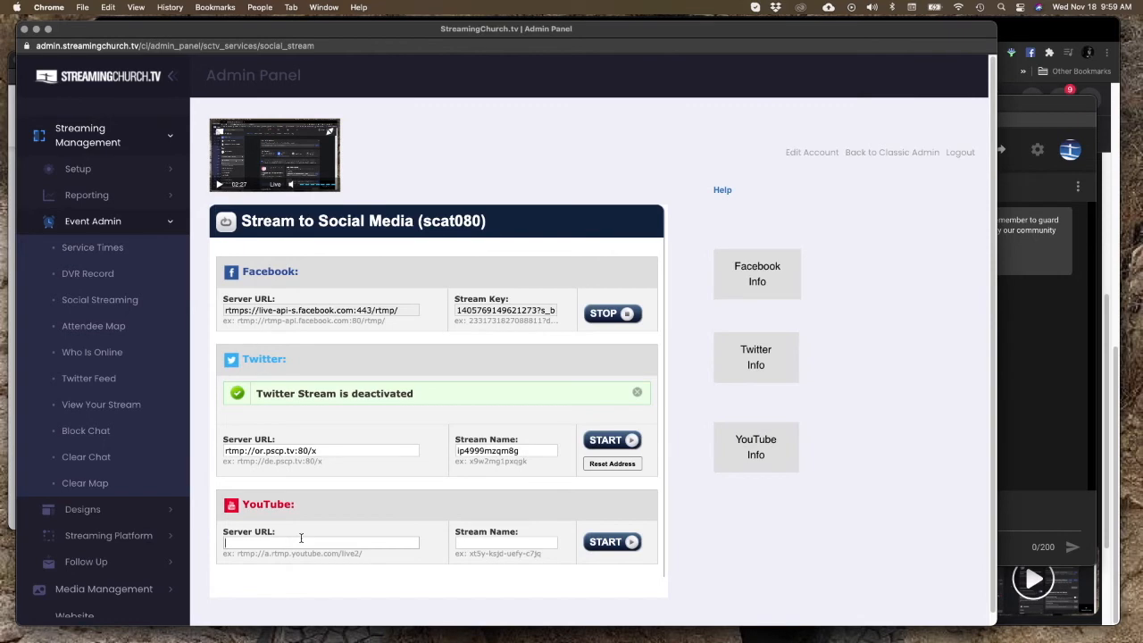
key("super+v")
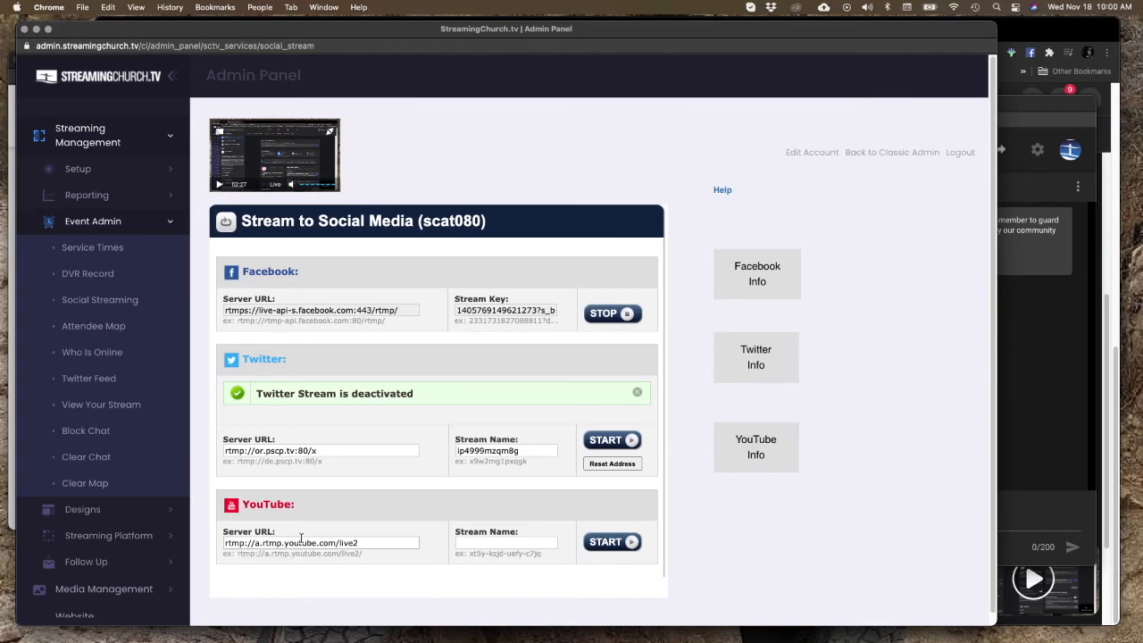
Copy the YouTube stream key into the admin panel's YouTube Stream Name field and start the YouTube stream.
left_click(1040, 433)
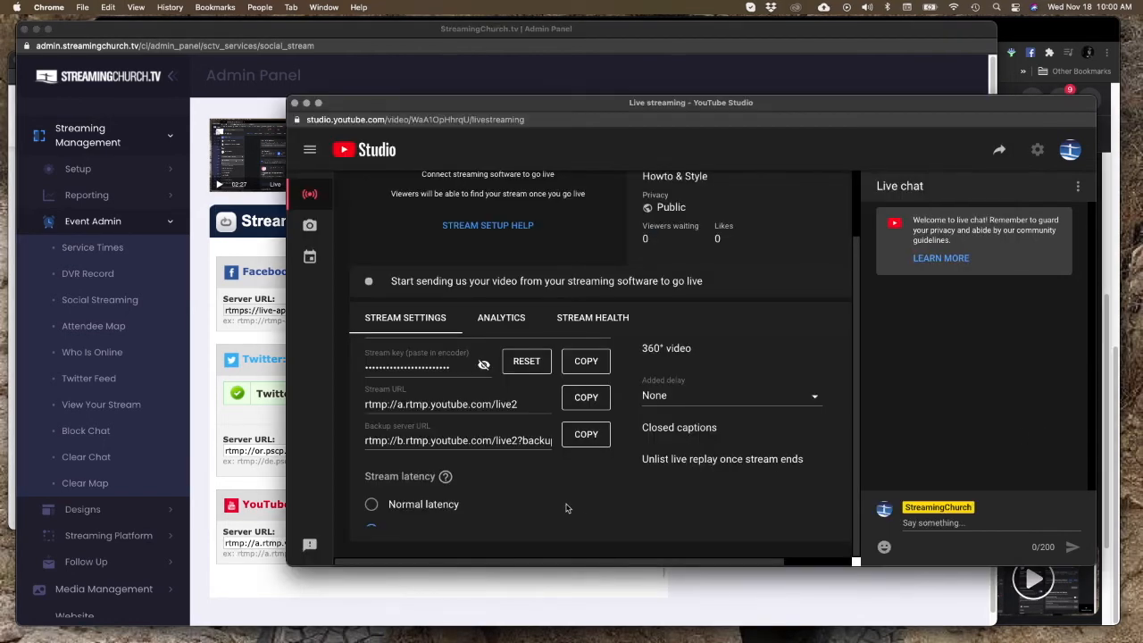
left_click(588, 362)
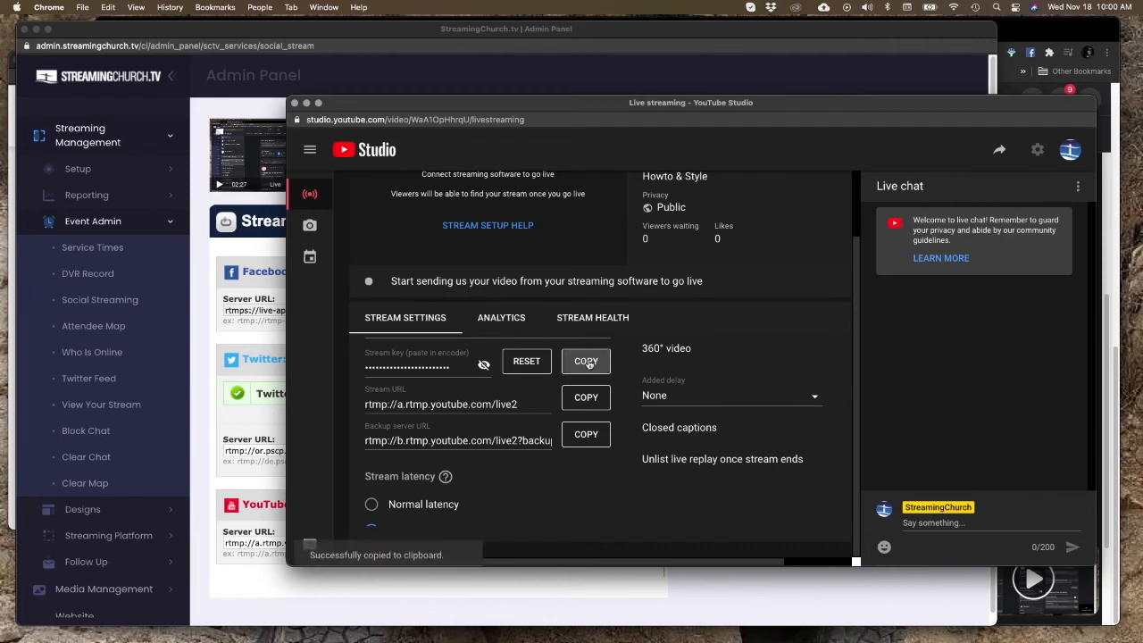
left_click(214, 448)
left_click(490, 540)
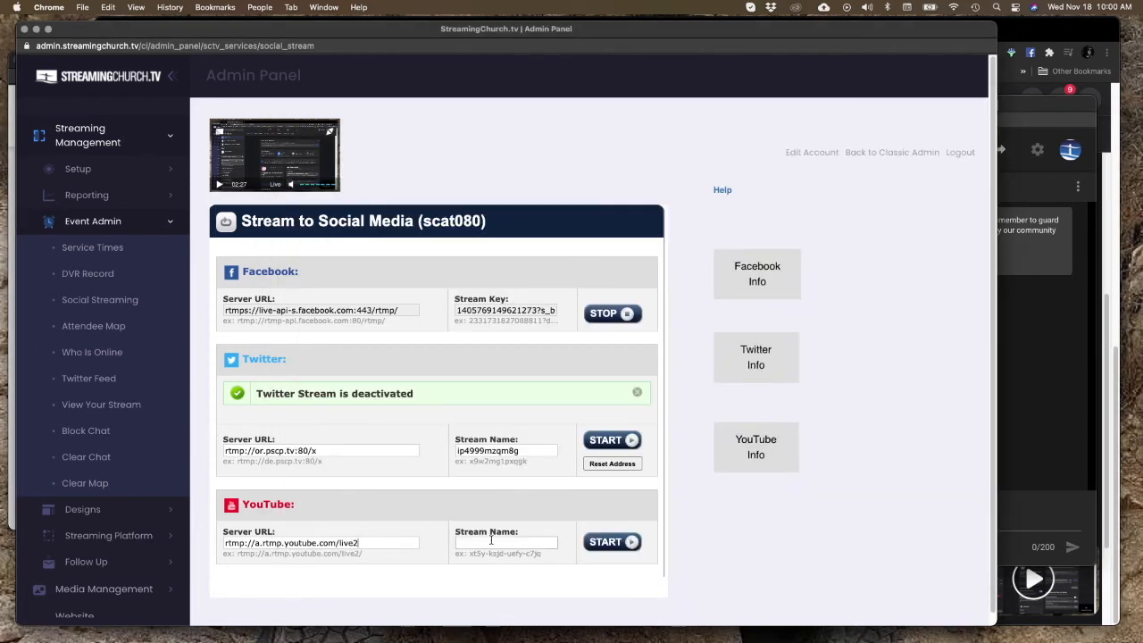
key("super+v")
left_click(610, 543)
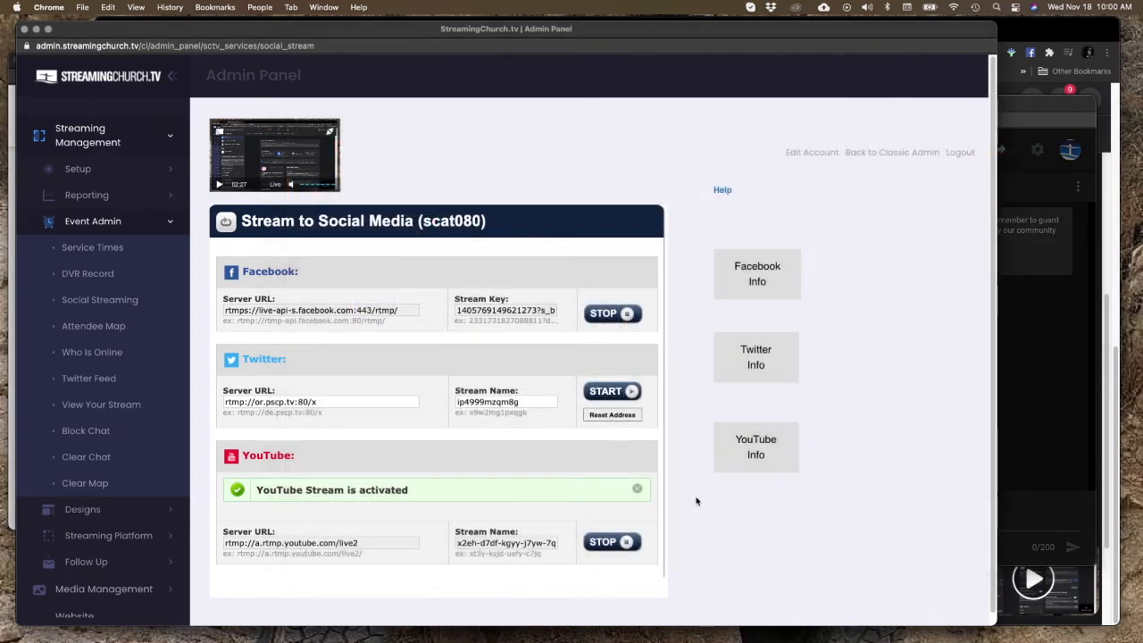
Stop the YouTube and Facebook streams from the admin panel, returning to it from Facebook Live Producer.
left_click(610, 542)
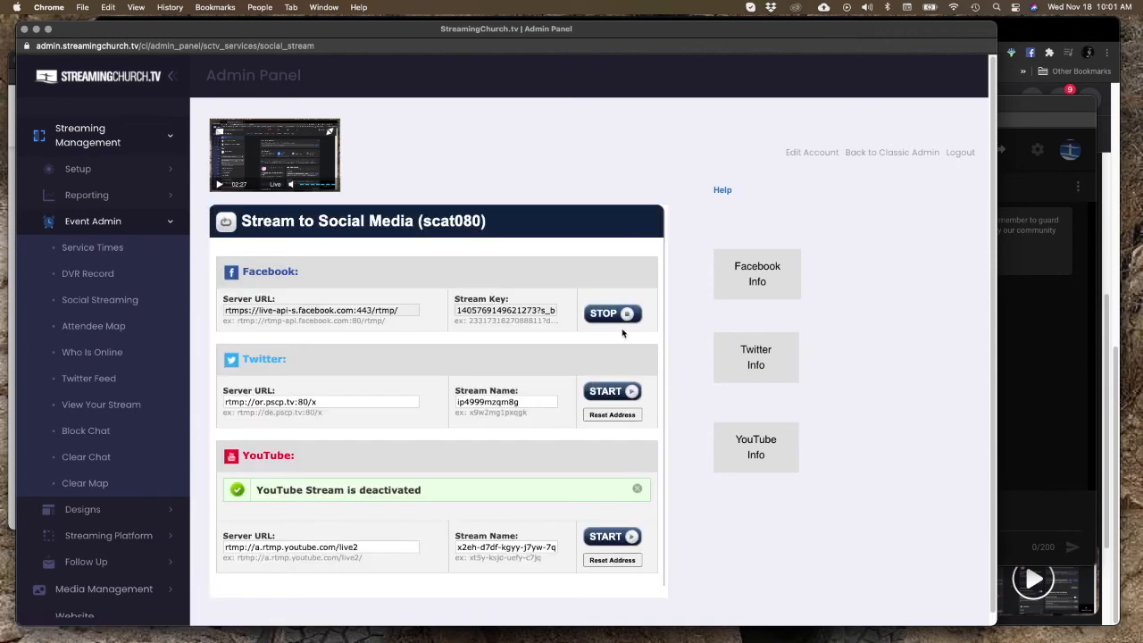
left_click(610, 316)
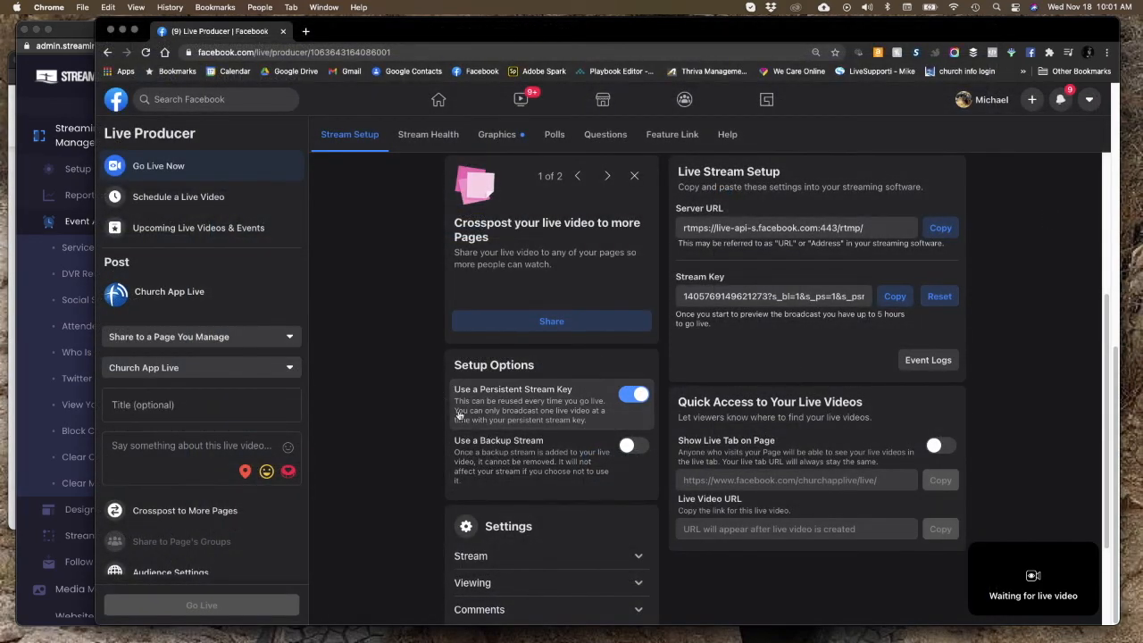
left_click(25, 312)
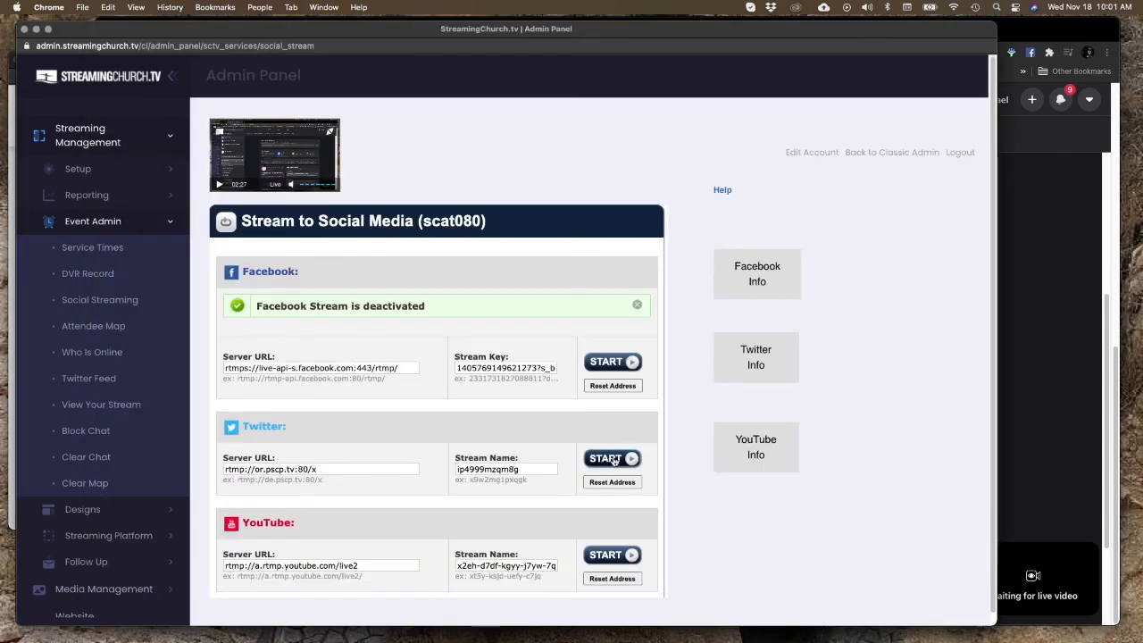